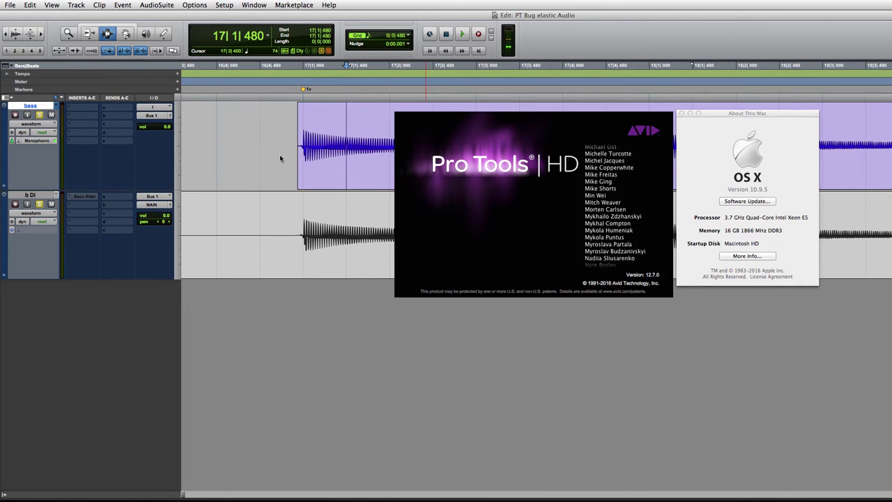
Step: Close the Pro Tools splash and About This Mac windows, and move the edit cursor to the bass note at bar 18
{"action": "left_click", "coordinate": [534, 171]}
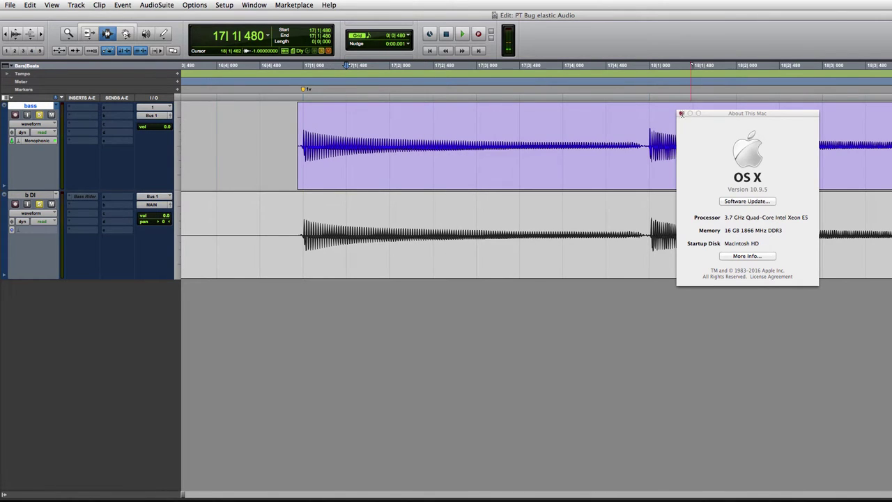
{"action": "left_click", "coordinate": [681, 113]}
{"action": "left_click", "coordinate": [303, 143]}
{"action": "left_click_drag", "start_coordinate": [346, 141], "coordinate": [389, 142]}
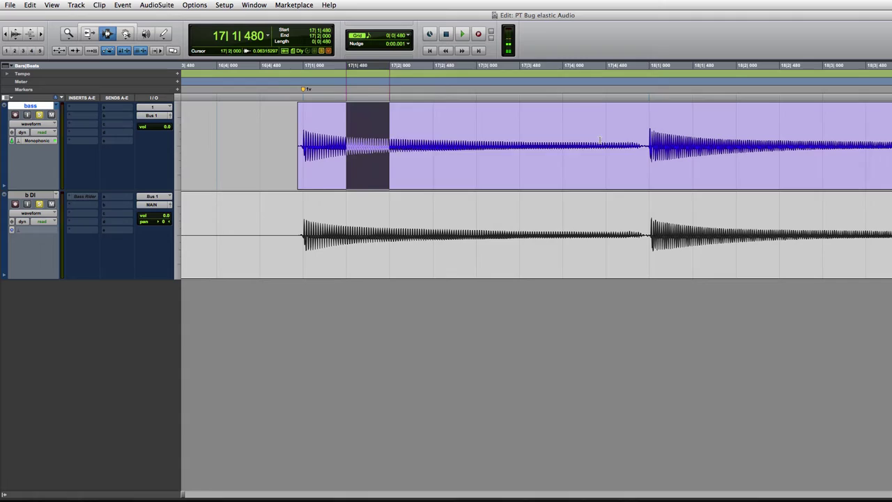
{"action": "key", "text": "Tab"}
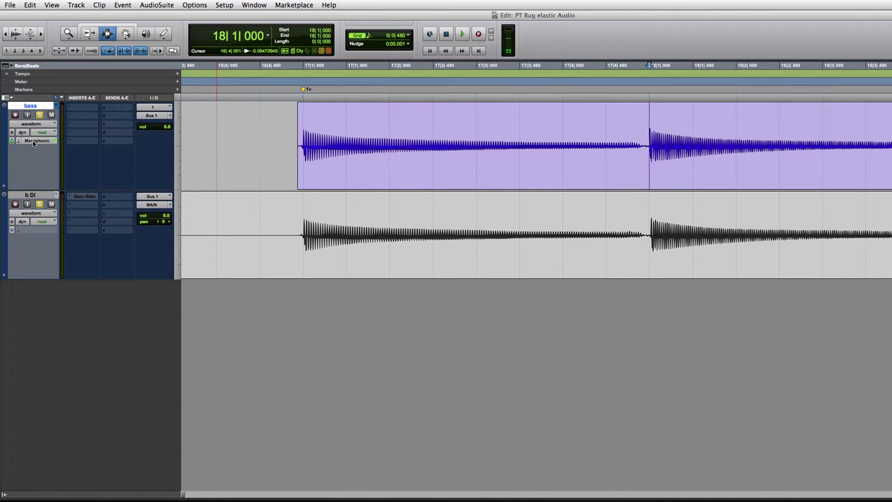
Step: Display the bass track in warp view and select its note from 18|1|000 to 18|2|480
{"action": "left_click", "coordinate": [30, 126]}
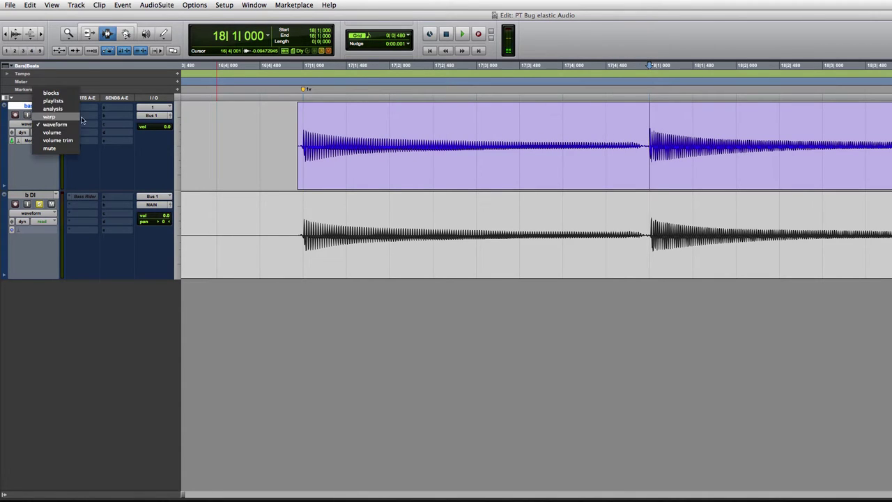
{"action": "left_click", "coordinate": [32, 116]}
{"action": "left_click_drag", "start_coordinate": [648, 131], "coordinate": [779, 131]}
{"action": "key", "text": "r"}
{"action": "key", "text": "r"}
{"action": "key", "text": "r"}
{"action": "key", "text": "r"}
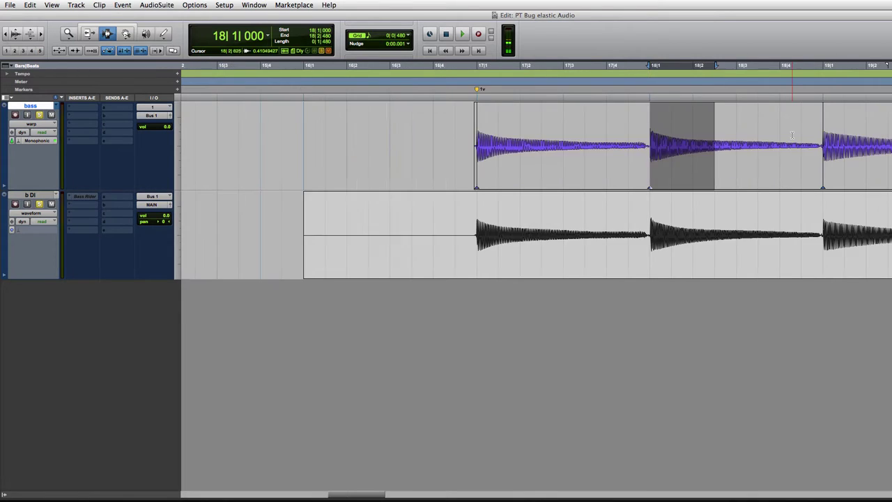
Step: Examine the bass track's warp markers across the song, selecting the range from 47|2|000 to 47|4|480
{"action": "left_click", "coordinate": [805, 147]}
{"action": "key", "text": "r"}
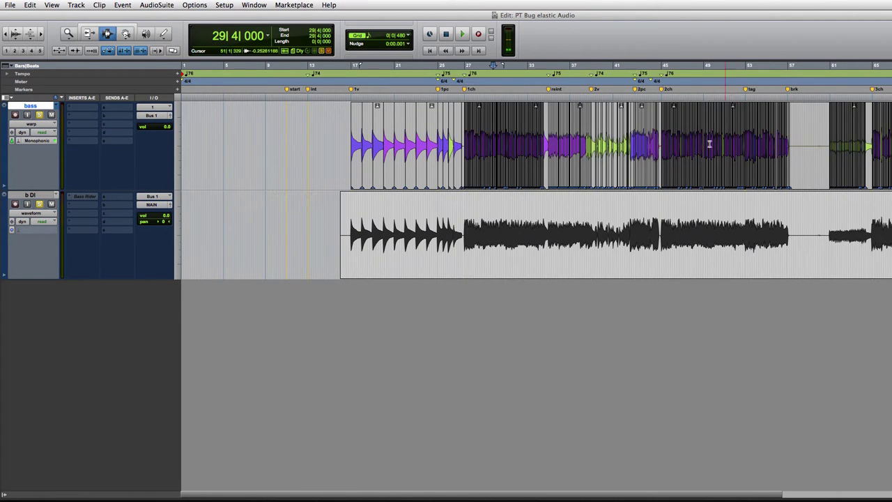
{"action": "left_click", "coordinate": [690, 143]}
{"action": "key", "text": "t"}
{"action": "key", "text": "t"}
{"action": "key", "text": "t"}
{"action": "key", "text": "t"}
{"action": "key", "text": "t"}
{"action": "key", "text": "t"}
{"action": "left_click_drag", "start_coordinate": [650, 155], "coordinate": [566, 155]}
{"action": "left_click_drag", "start_coordinate": [501, 155], "coordinate": [243, 175]}
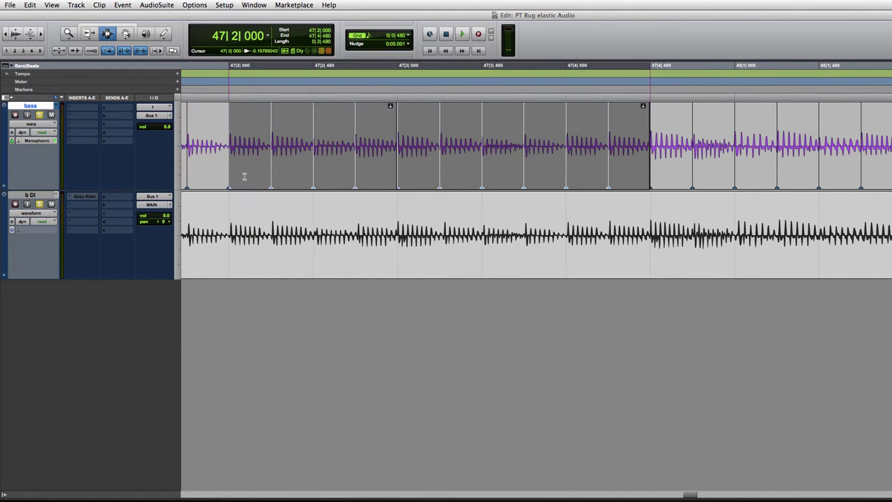
{"action": "key", "text": "r"}
{"action": "key", "text": "r"}
{"action": "key", "text": "r"}
Step: Switch the bass track from warp view back to waveform view with the whole song section in sight
{"action": "left_click", "coordinate": [41, 124]}
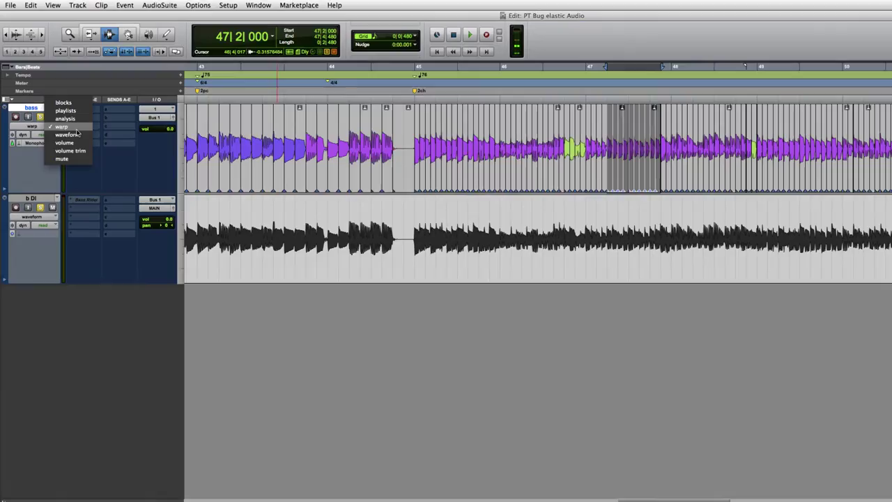
{"action": "left_click", "coordinate": [462, 131]}
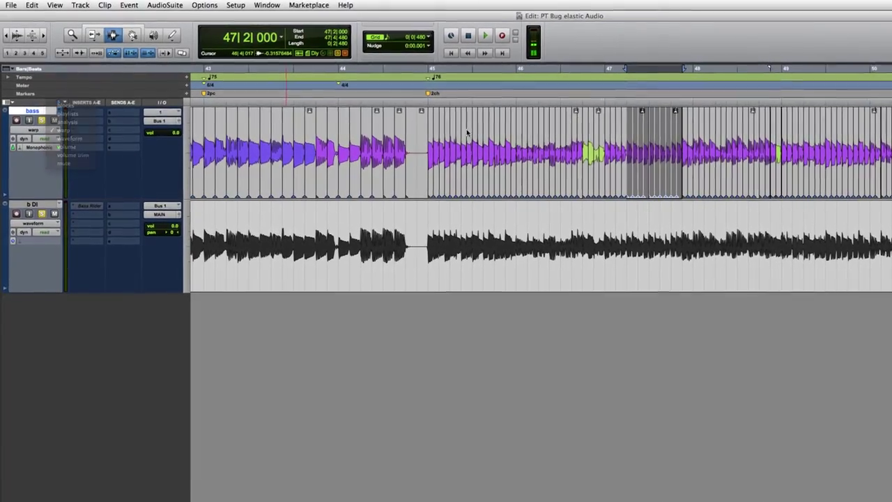
{"action": "left_click", "coordinate": [435, 132]}
{"action": "key", "text": "r"}
{"action": "key", "text": "r"}
{"action": "key", "text": "r"}
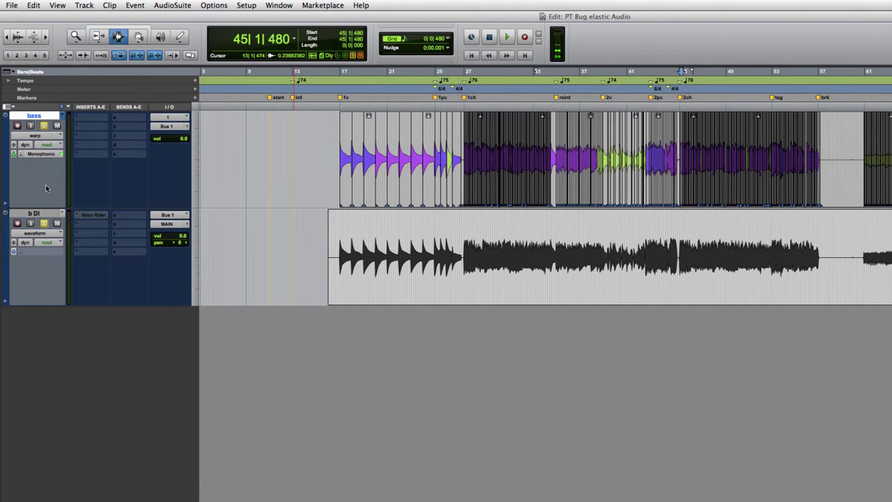
{"action": "left_click", "coordinate": [29, 135]}
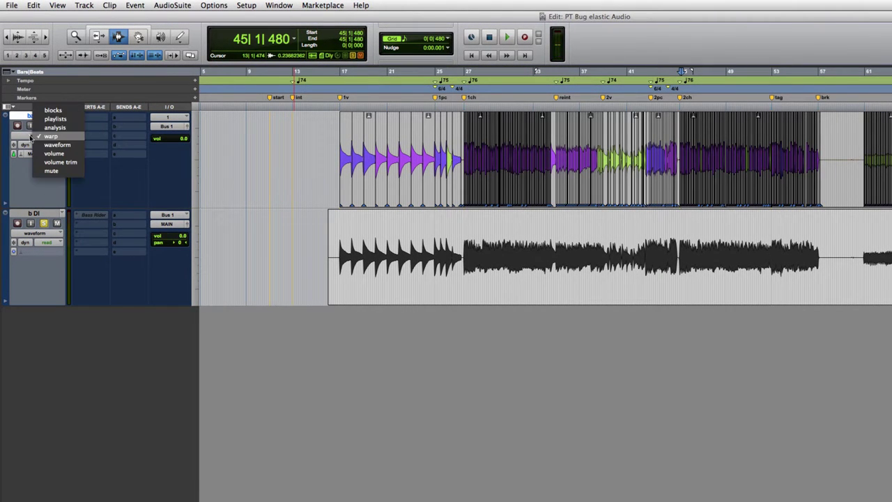
{"action": "left_click", "coordinate": [72, 145]}
Step: Compare the bass note's attack with the b DI track at 22|1|000
{"action": "left_click", "coordinate": [374, 159]}
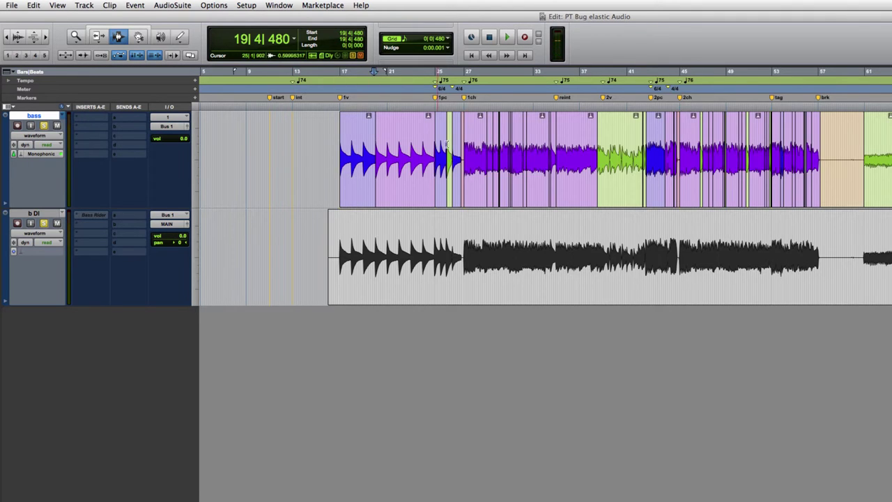
{"action": "key", "text": "t"}
{"action": "left_click", "coordinate": [693, 146]}
{"action": "key", "text": "super+bracketright"}
{"action": "key", "text": "super+bracketright"}
{"action": "key", "text": "super+bracketright"}
{"action": "key", "text": "super+bracketright"}
{"action": "key", "text": "super+bracketright"}
{"action": "key", "text": "super+bracketright"}
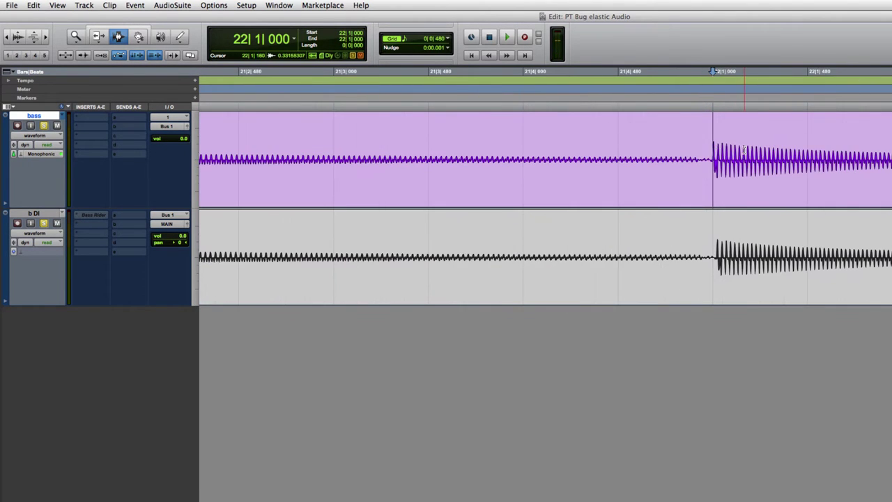
{"action": "key", "text": "r"}
{"action": "key", "text": "r"}
{"action": "left_click", "coordinate": [708, 169]}
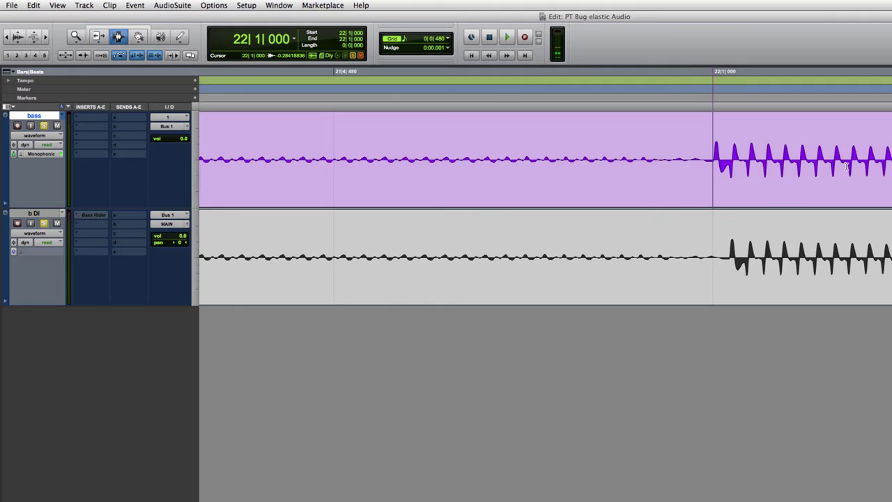
{"action": "key", "text": "r"}
{"action": "key", "text": "r"}
{"action": "left_click_drag", "start_coordinate": [712, 178], "coordinate": [334, 185]}
Step: Compare the attacks of the bass and b DI tracks at 21|1|000
{"action": "key", "text": "r"}
{"action": "left_click", "coordinate": [327, 170]}
{"action": "key", "text": "t"}
{"action": "key", "text": "t"}
{"action": "key", "text": "t"}
{"action": "key", "text": "t"}
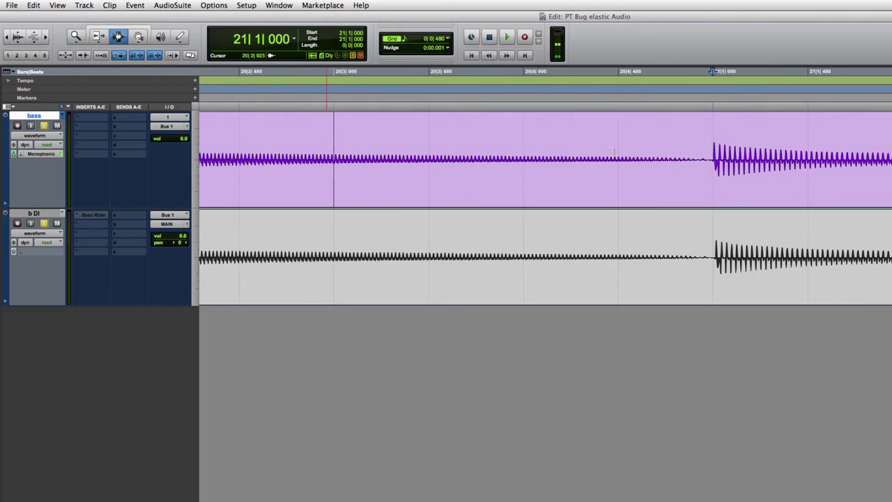
{"action": "key", "text": "r"}
{"action": "key", "text": "r"}
{"action": "key", "text": "r"}
{"action": "key", "text": "r"}
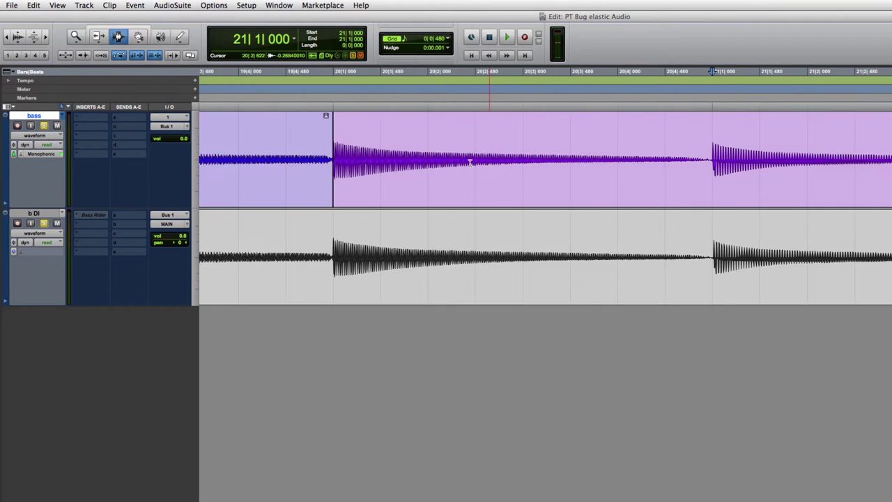
Step: Examine the clip boundary and crossfade on the bass track at 20|1|000 against the b DI waveform
{"action": "left_click", "coordinate": [498, 145]}
{"action": "left_click", "coordinate": [521, 140]}
{"action": "key", "text": "super+bracketright"}
{"action": "key", "text": "super+bracketright"}
{"action": "key", "text": "super+bracketright"}
{"action": "key", "text": "super+bracketright"}
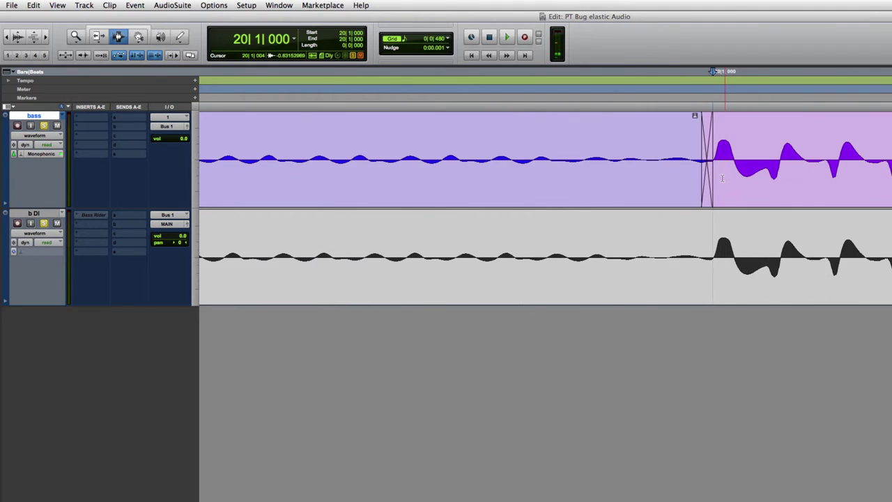
{"action": "key", "text": "super+bracketleft"}
{"action": "key", "text": "super+bracketleft"}
{"action": "key", "text": "r"}
Step: Compare the bass and b DI note attacks at 19|1|000
{"action": "left_click", "coordinate": [364, 157]}
{"action": "key", "text": "t"}
{"action": "key", "text": "t"}
{"action": "key", "text": "t"}
{"action": "key", "text": "t"}
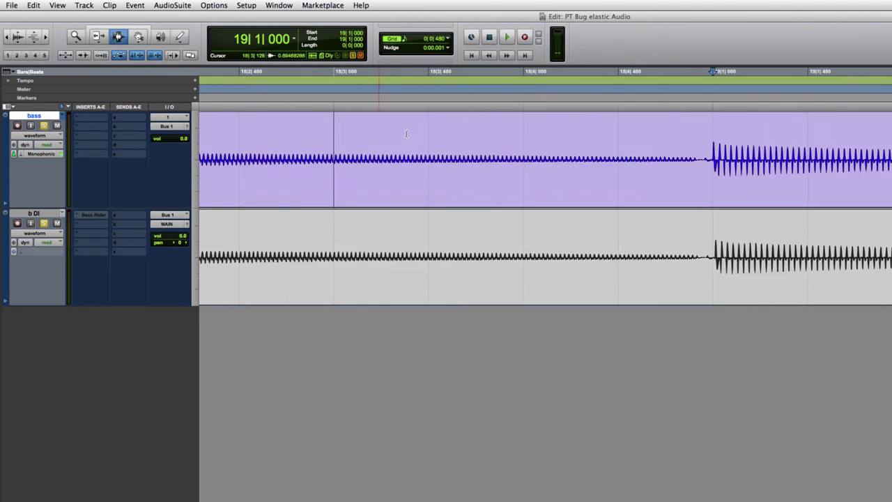
{"action": "key", "text": "super+bracketleft"}
{"action": "key", "text": "super+bracketleft"}
{"action": "key", "text": "super+bracketleft"}
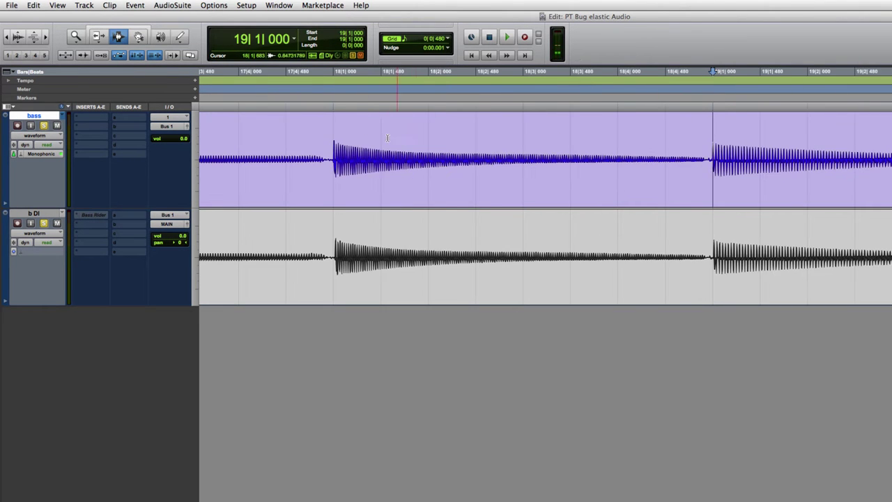
Step: Compare the bass note's start with the b DI waveform up close at 18|1|000
{"action": "left_click_drag", "start_coordinate": [332, 171], "coordinate": [384, 171]}
{"action": "key", "text": "super+bracketright"}
{"action": "key", "text": "super+bracketright"}
{"action": "key", "text": "super+bracketright"}
{"action": "key", "text": "super+bracketleft"}
{"action": "key", "text": "super+bracketleft"}
{"action": "key", "text": "super+bracketleft"}
{"action": "key", "text": "super+bracketleft"}
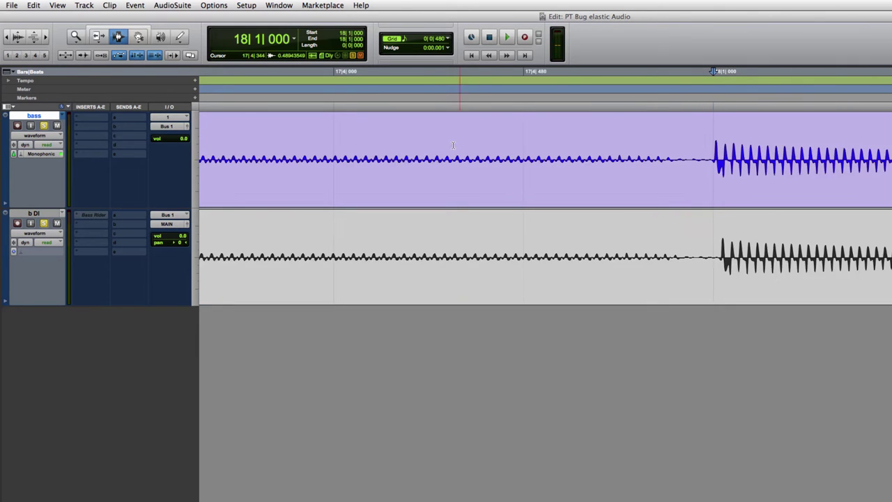
Step: Review both tracks from the first bass note through the pre-chorus, placing the edit cursor at 25|4|480
{"action": "left_click", "coordinate": [517, 141]}
{"action": "left_click_drag", "start_coordinate": [517, 141], "coordinate": [656, 147]}
{"action": "key", "text": "r"}
{"action": "key", "text": "r"}
{"action": "key", "text": "r"}
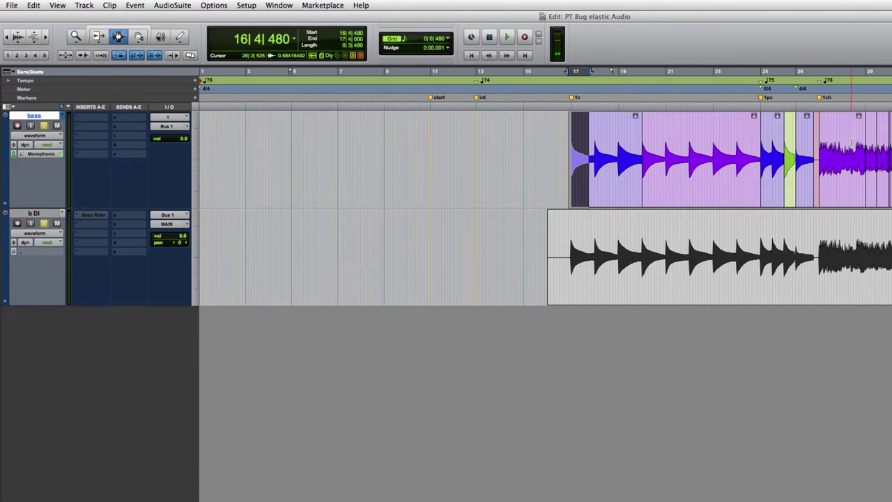
{"action": "left_click", "coordinate": [851, 142]}
{"action": "key", "text": "t"}
{"action": "left_click_drag", "start_coordinate": [720, 146], "coordinate": [713, 146]}
{"action": "left_click", "coordinate": [434, 188]}
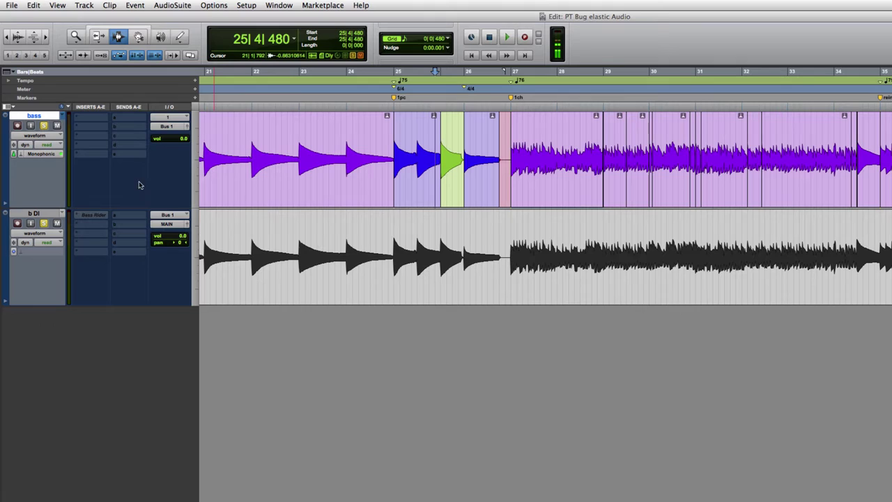
Step: Disable Elastic Audio on the bass track and commit the warped clips to disk
{"action": "left_click", "coordinate": [22, 151]}
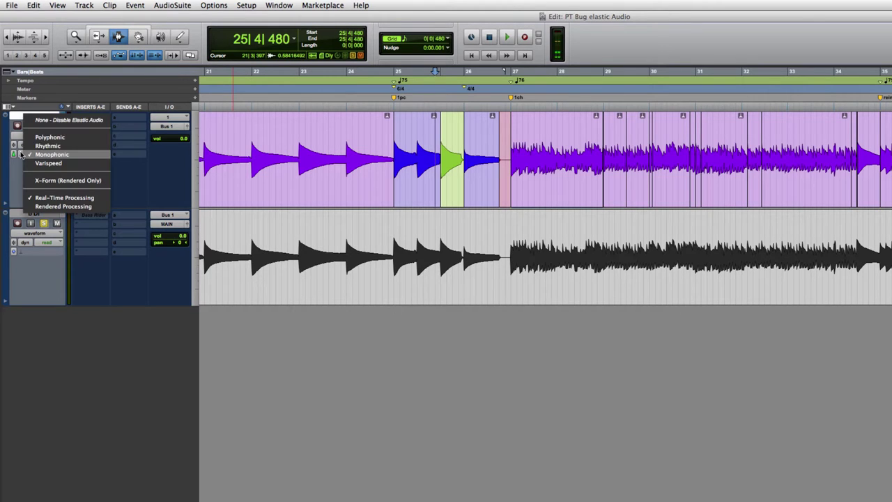
{"action": "left_click", "coordinate": [89, 121]}
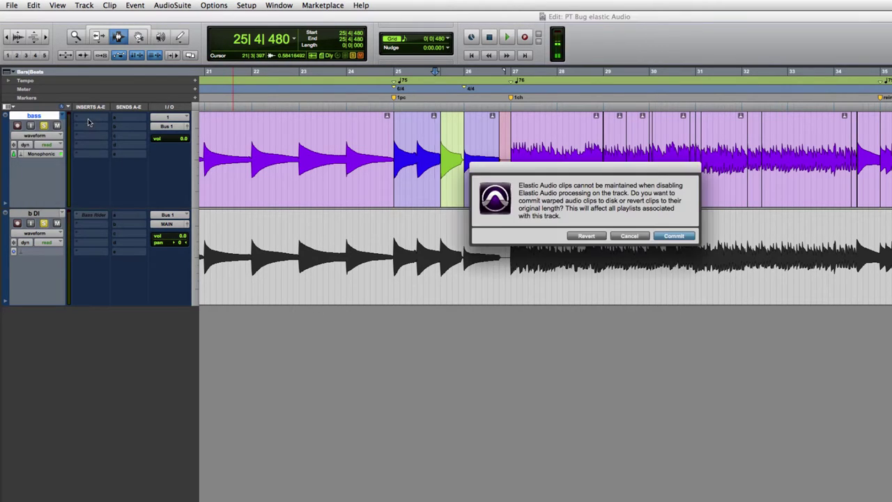
{"action": "left_click", "coordinate": [673, 237]}
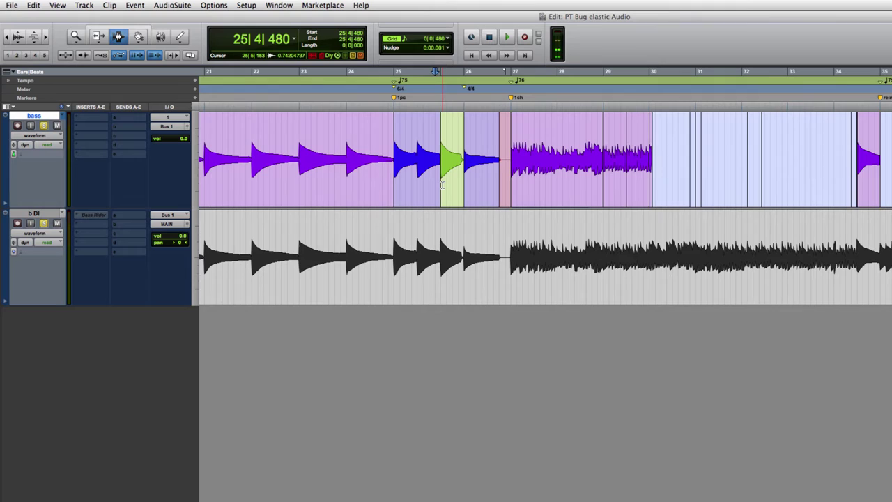
Step: Check the committed bass note's alignment with the b DI track at 21|1|000
{"action": "key", "text": "r"}
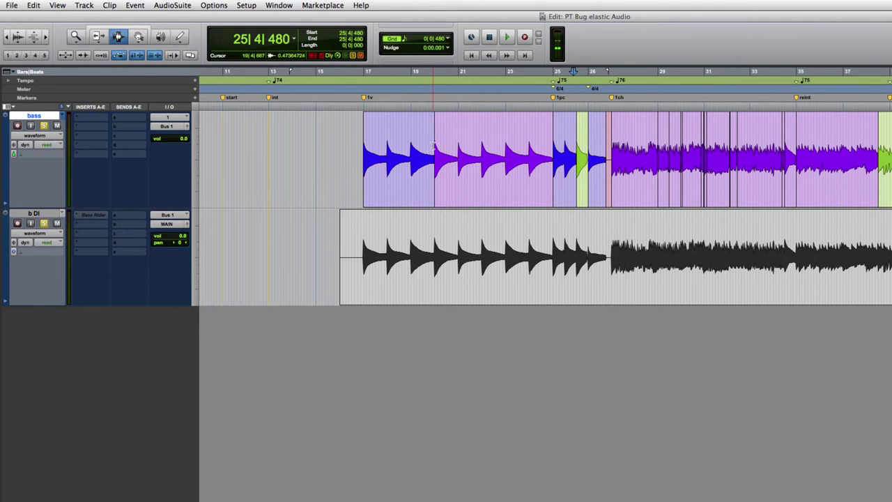
{"action": "left_click", "coordinate": [459, 133]}
{"action": "key", "text": "super+bracketright"}
{"action": "key", "text": "super+bracketright"}
{"action": "key", "text": "super+bracketright"}
{"action": "key", "text": "super+bracketright"}
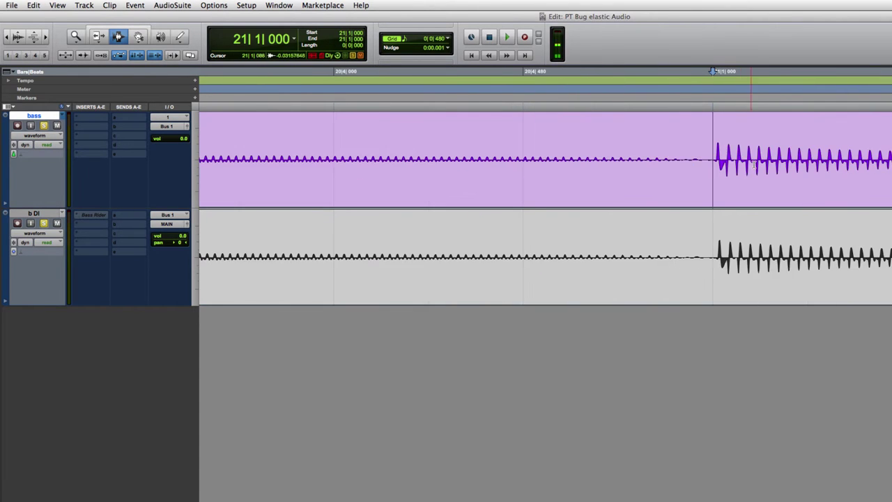
Step: Inspect the committed bass clips around 28|3|000 and the preceding pre-chorus against the b DI track
{"action": "key", "text": "r"}
{"action": "key", "text": "r"}
{"action": "key", "text": "r"}
{"action": "key", "text": "r"}
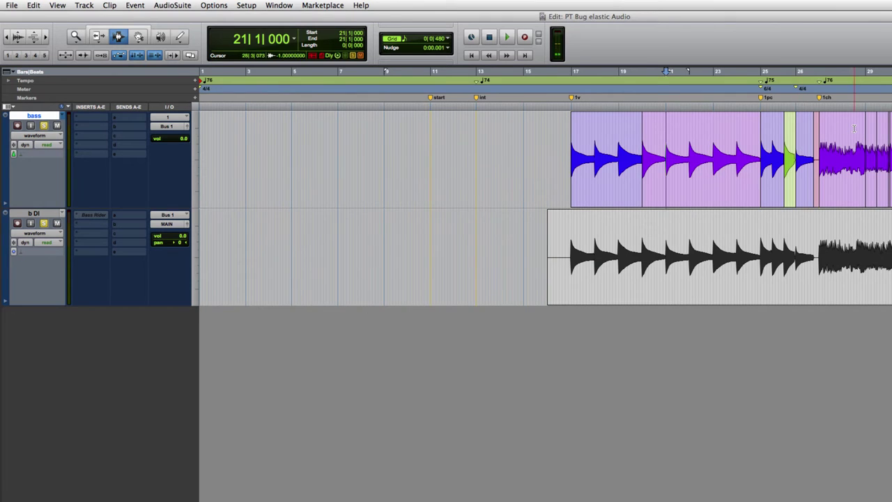
{"action": "left_click", "coordinate": [853, 167]}
{"action": "key", "text": "t"}
{"action": "key", "text": "t"}
{"action": "key", "text": "t"}
{"action": "key", "text": "t"}
{"action": "key", "text": "t"}
{"action": "key", "text": "r"}
{"action": "key", "text": "r"}
{"action": "key", "text": "r"}
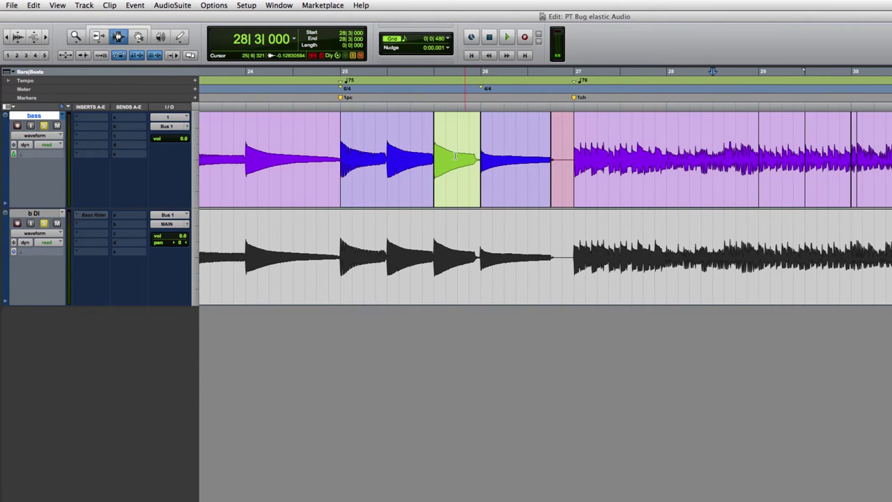
Step: Compare the committed bass note with the b DI waveform around 25|3|000
{"action": "left_click", "coordinate": [398, 148]}
{"action": "key", "text": "t"}
{"action": "key", "text": "super+bracketright"}
{"action": "key", "text": "super+bracketright"}
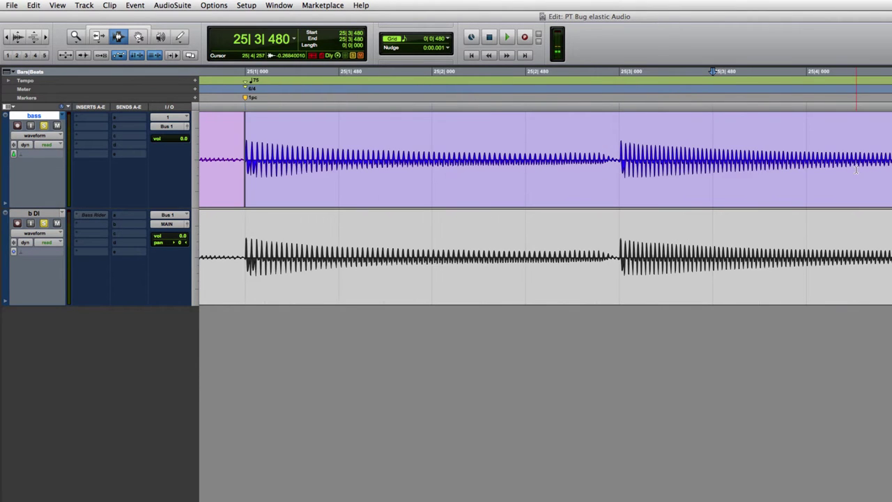
{"action": "left_click", "coordinate": [605, 166]}
{"action": "key", "text": "t"}
{"action": "key", "text": "t"}
{"action": "key", "text": "r"}
{"action": "key", "text": "r"}
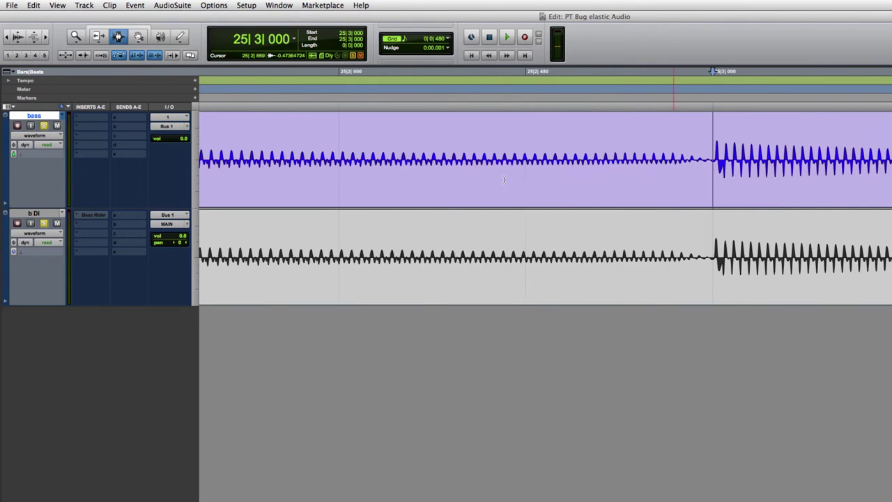
Step: Examine the crossfade and note attack on the committed bass track at 25|1|000
{"action": "left_click_drag", "start_coordinate": [349, 167], "coordinate": [618, 160]}
{"action": "key", "text": "t"}
{"action": "key", "text": "t"}
{"action": "key", "text": "t"}
{"action": "left_click", "coordinate": [752, 156]}
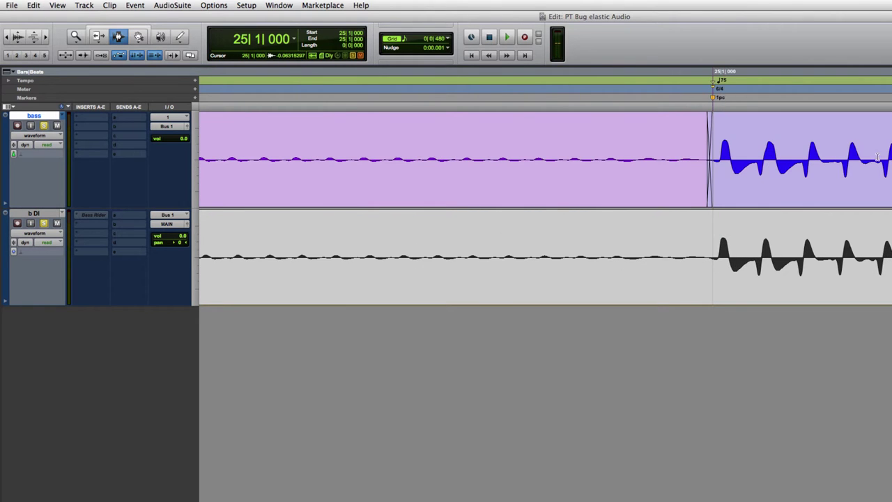
{"action": "key", "text": "r"}
{"action": "key", "text": "r"}
{"action": "key", "text": "r"}
{"action": "key", "text": "r"}
Step: Recheck the note attacks on both tracks at 25|3|000
{"action": "left_click", "coordinate": [886, 167]}
{"action": "key", "text": "t"}
{"action": "key", "text": "t"}
{"action": "key", "text": "t"}
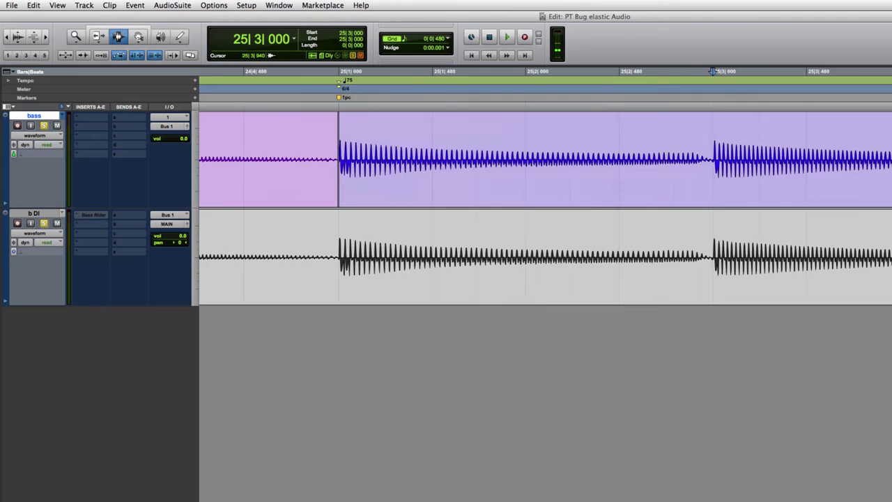
{"action": "key", "text": "t"}
{"action": "key", "text": "r"}
{"action": "key", "text": "r"}
{"action": "key", "text": "r"}
Step: Compare the bass and b DI attacks at the 25|5|000 clip boundary
{"action": "left_click", "coordinate": [886, 188]}
{"action": "key", "text": "t"}
{"action": "key", "text": "t"}
{"action": "key", "text": "super+bracketright"}
{"action": "key", "text": "super+bracketleft"}
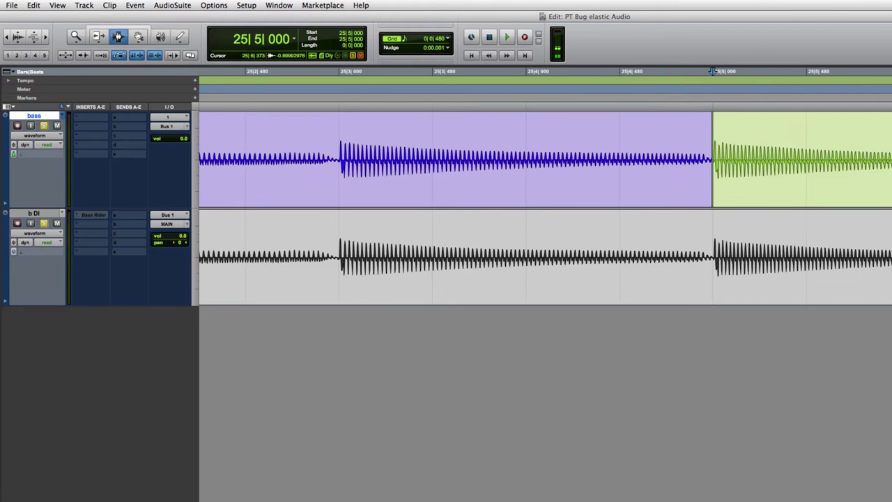
{"action": "key", "text": "super+bracketleft"}
Step: Move to the next clip boundary at 26|1|000 and examine the bass crossfade and attack against the b DI track
{"action": "key", "text": "Tab"}
{"action": "key", "text": "super+e"}
{"action": "key", "text": "super+bracketright"}
{"action": "key", "text": "super+bracketright"}
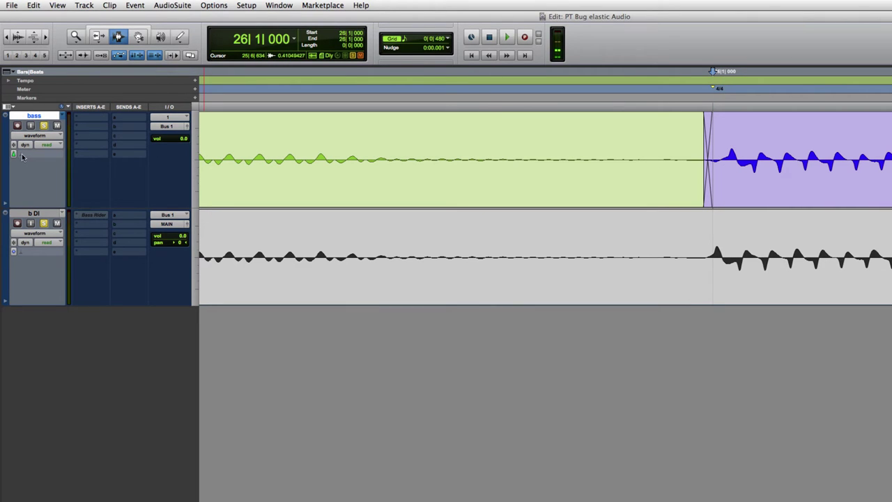
Step: Compare the bass attack at 26|1|000 against the b DI track with Monophonic Elastic Audio on the bass, enlarging the waveforms
{"action": "key", "text": "super+bracketleft"}
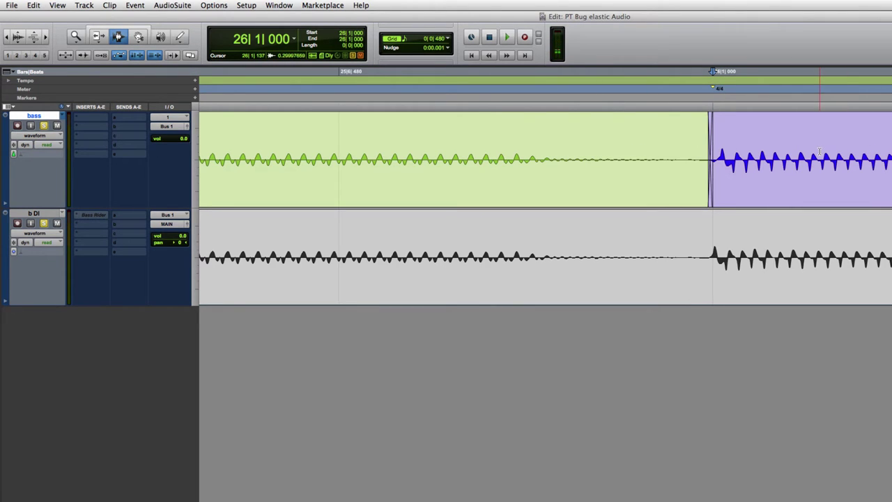
{"action": "key", "text": "super+alt+bracketright"}
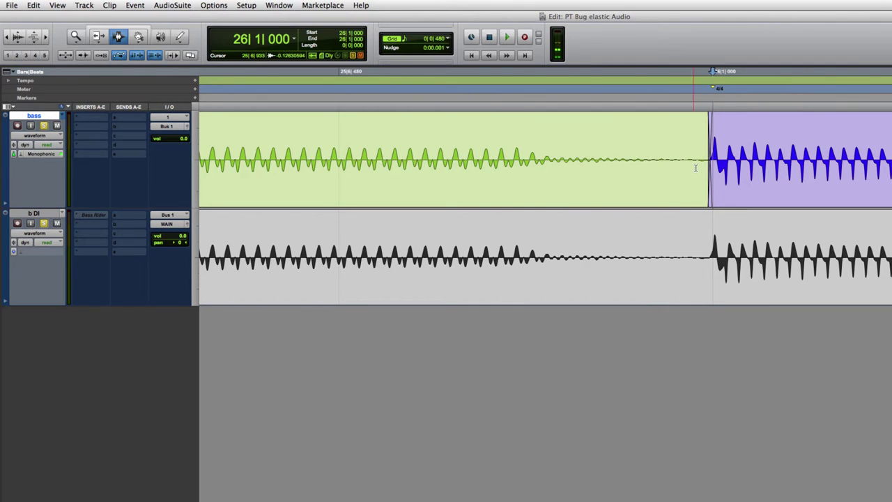
{"action": "left_click_drag", "start_coordinate": [668, 168], "coordinate": [891, 169]}
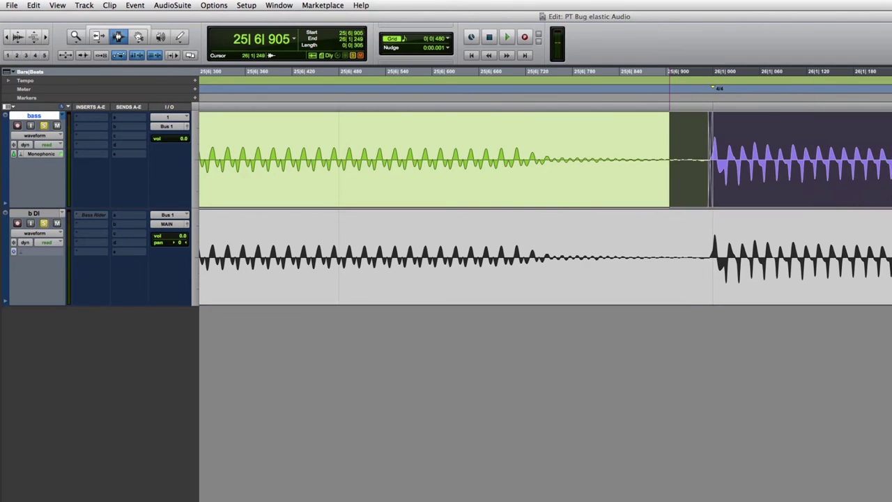
{"action": "left_click", "coordinate": [746, 176]}
{"action": "left_click_drag", "start_coordinate": [657, 166], "coordinate": [891, 167]}
{"action": "left_click", "coordinate": [891, 168]}
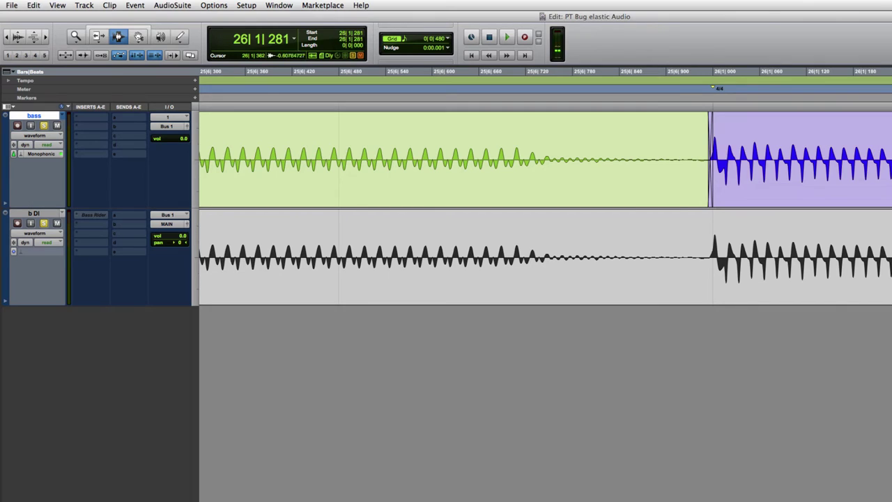
Step: Undo and redo the bass track's Elastic Audio change, selecting across the 26|1|000 boundary in each state to compare the attack
{"action": "key", "text": "super+z"}
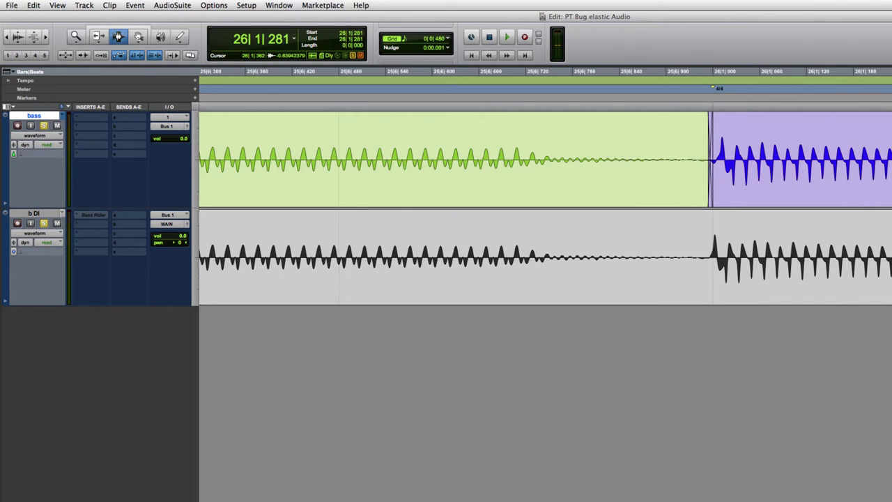
{"action": "left_click_drag", "start_coordinate": [693, 171], "coordinate": [875, 172]}
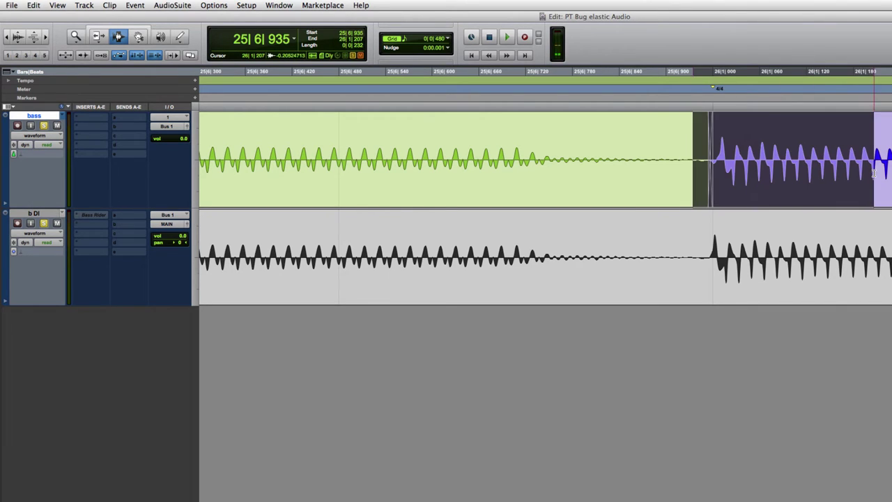
{"action": "key", "text": "super+shift+z"}
{"action": "left_click_drag", "start_coordinate": [802, 177], "coordinate": [574, 183]}
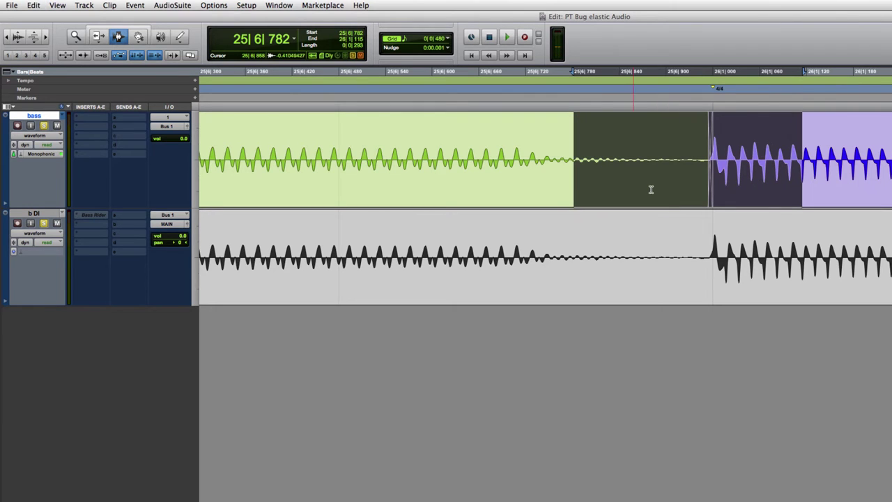
Step: Go back to the 25|5|000 clip boundary, undo the Elastic Audio change and examine the bass attack against the b DI
{"action": "key", "text": "r"}
{"action": "key", "text": "r"}
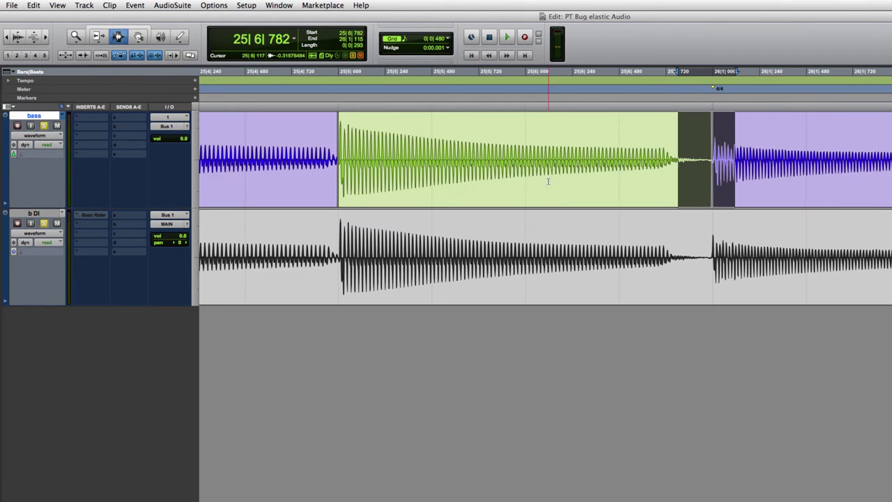
{"action": "left_click", "coordinate": [341, 148]}
{"action": "key", "text": "t"}
{"action": "key", "text": "t"}
{"action": "key", "text": "t"}
{"action": "key", "text": "t"}
{"action": "key", "text": "super+z"}
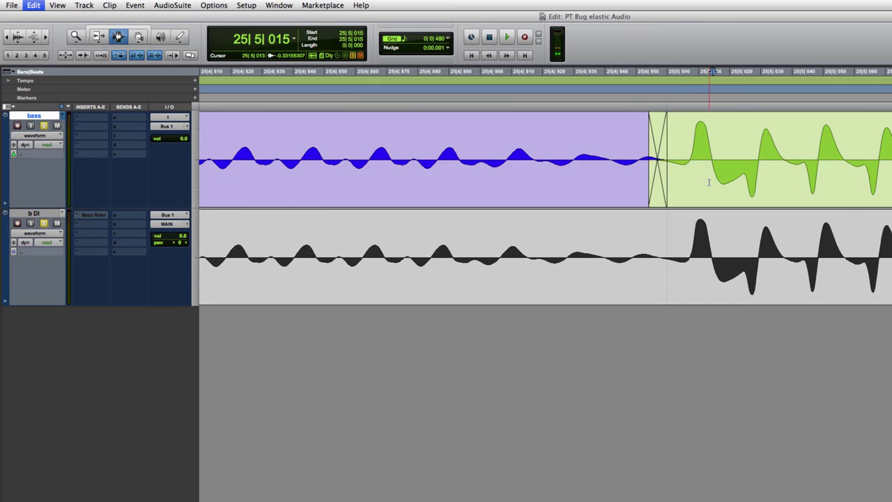
Step: Locate the note attack at 25|3|000 and select around it on the bass track to compare it with the b DI
{"action": "key", "text": "r"}
{"action": "key", "text": "r"}
{"action": "key", "text": "r"}
{"action": "key", "text": "r"}
{"action": "key", "text": "r"}
{"action": "left_click", "coordinate": [451, 157]}
{"action": "key", "text": "t"}
{"action": "key", "text": "t"}
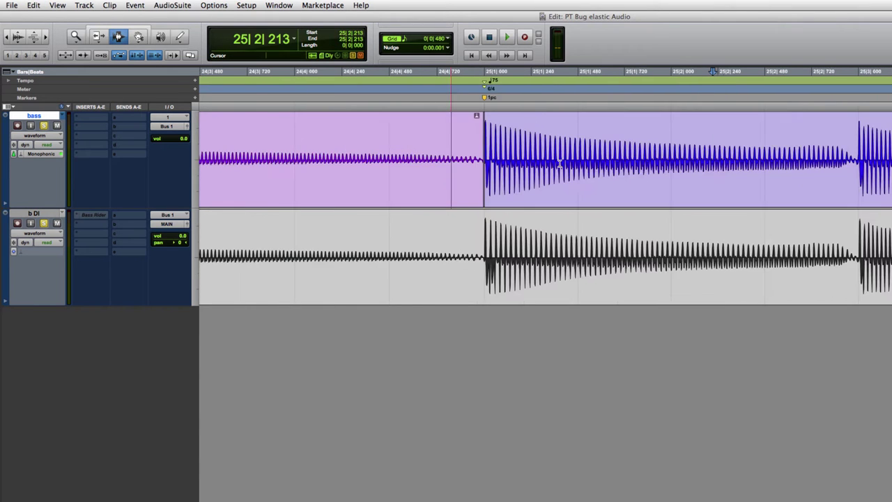
{"action": "key", "text": "r"}
{"action": "left_click", "coordinate": [856, 132]}
{"action": "key", "text": "t"}
{"action": "key", "text": "t"}
{"action": "key", "text": "t"}
{"action": "key", "text": "t"}
{"action": "left_click_drag", "start_coordinate": [661, 161], "coordinate": [835, 162]}
Step: Switch the bass between its undone and Monophonic Elastic Audio states to compare the attack shift at 25|3|000
{"action": "key", "text": "r"}
{"action": "key", "text": "super+z"}
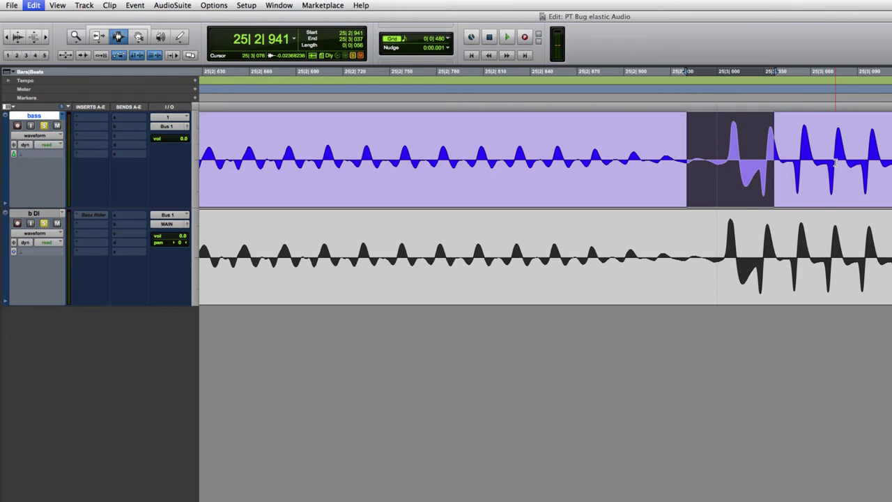
{"action": "key", "text": "super+z"}
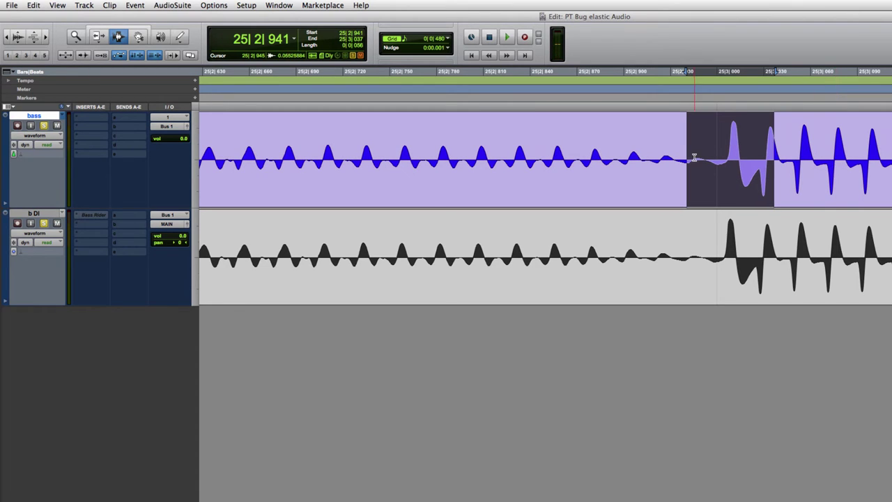
{"action": "left_click_drag", "start_coordinate": [693, 156], "coordinate": [891, 156]}
{"action": "key", "text": "shift+super+z"}
{"action": "left_click_drag", "start_coordinate": [777, 172], "coordinate": [550, 172]}
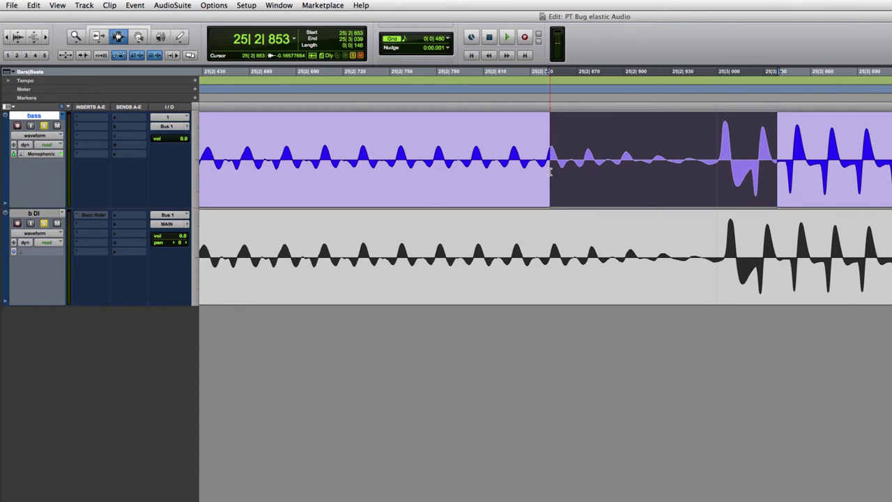
Step: Select the bass crossfade and attack at 25|1|000, from 24|4|939 to 25|1|056, to compare it with the b DI track
{"action": "key", "text": "r"}
{"action": "key", "text": "r"}
{"action": "key", "text": "r"}
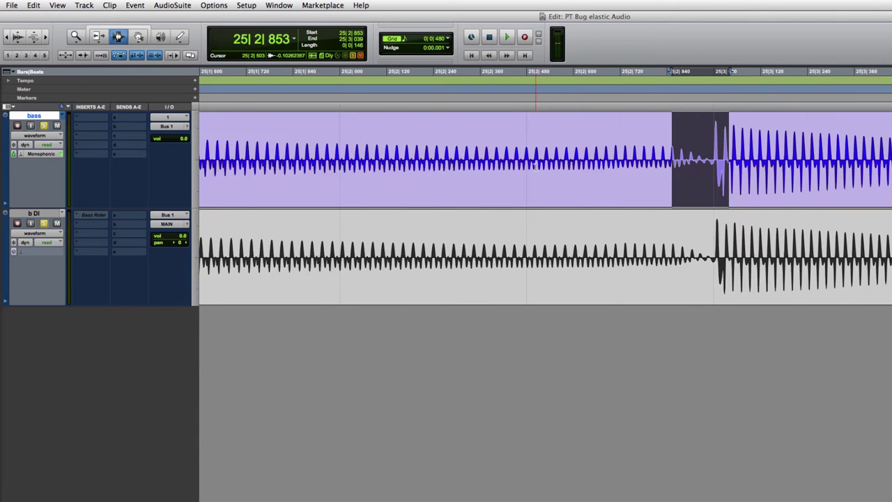
{"action": "left_click", "coordinate": [341, 167]}
{"action": "key", "text": "t"}
{"action": "key", "text": "t"}
{"action": "key", "text": "t"}
{"action": "key", "text": "t"}
{"action": "left_click_drag", "start_coordinate": [603, 168], "coordinate": [845, 182]}
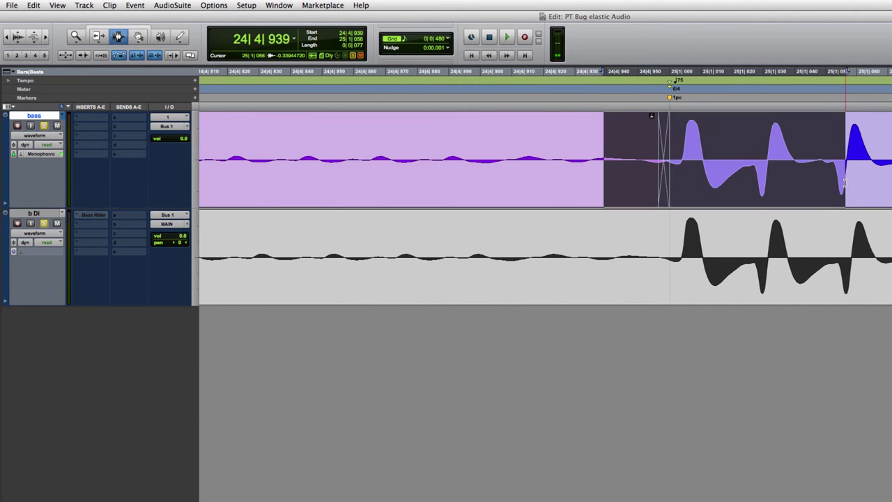
Step: Repeatedly undo and redo the Elastic Audio change to compare the bass attack at 25|1|000 with the b DI attack
{"action": "key", "text": "super+z"}
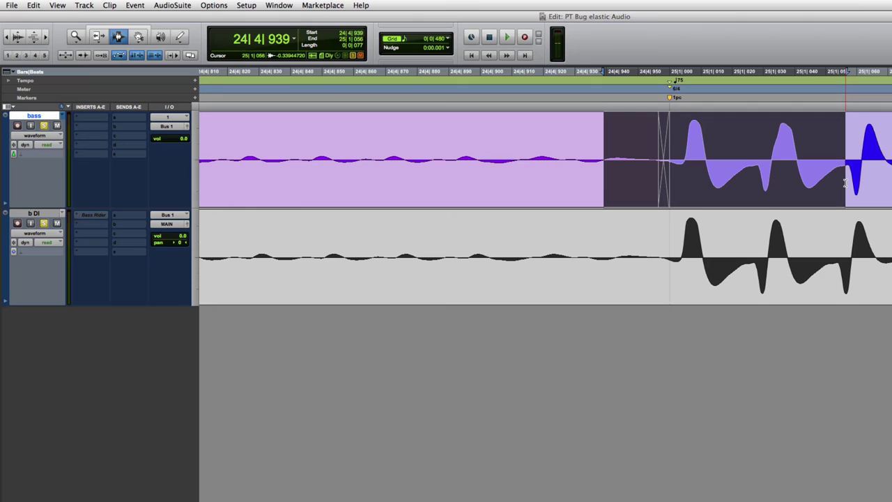
{"action": "key", "text": "super+shift+z"}
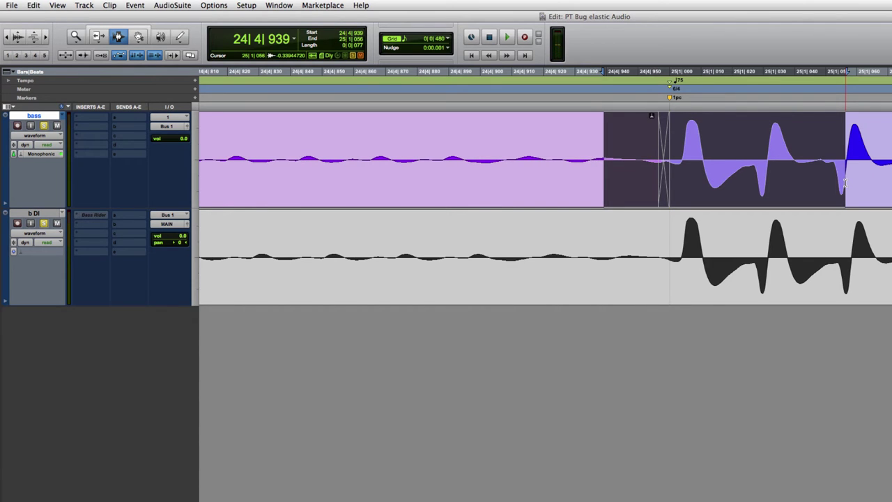
{"action": "key", "text": "super+z"}
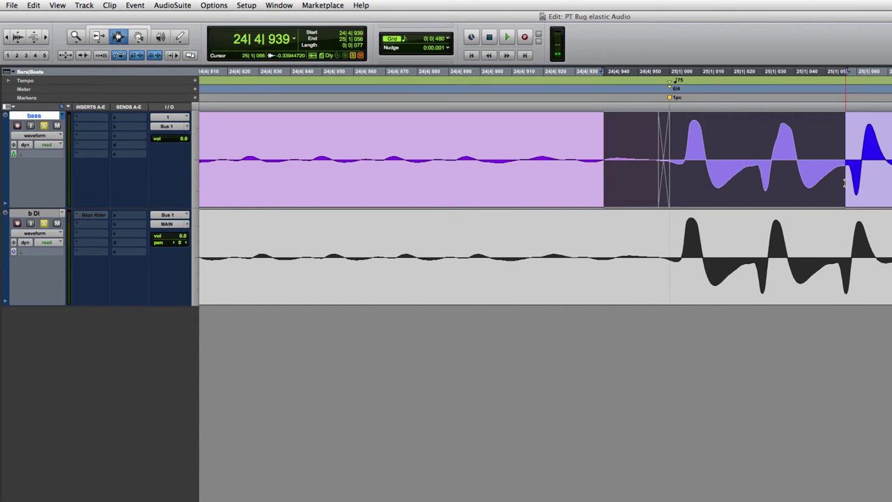
{"action": "key", "text": "super+shift+z"}
{"action": "key", "text": "super+z"}
{"action": "left_click_drag", "start_coordinate": [695, 183], "coordinate": [891, 182]}
{"action": "left_click", "coordinate": [730, 229]}
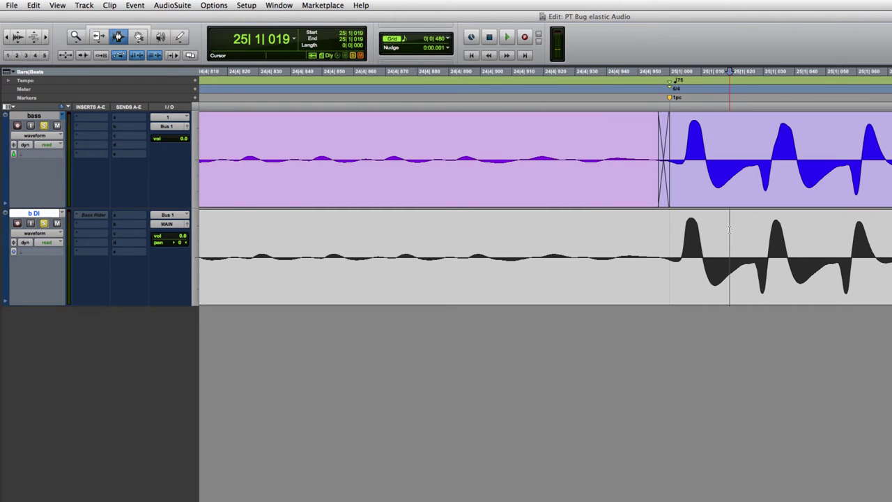
Step: Return to the opening bass notes at the 1v marker and locate the attacks at bars 17 and 18 with Monophonic Elastic Audio reapplied
{"action": "key", "text": "r"}
{"action": "key", "text": "r"}
{"action": "key", "text": "r"}
{"action": "key", "text": "r"}
{"action": "key", "text": "r"}
{"action": "key", "text": "r"}
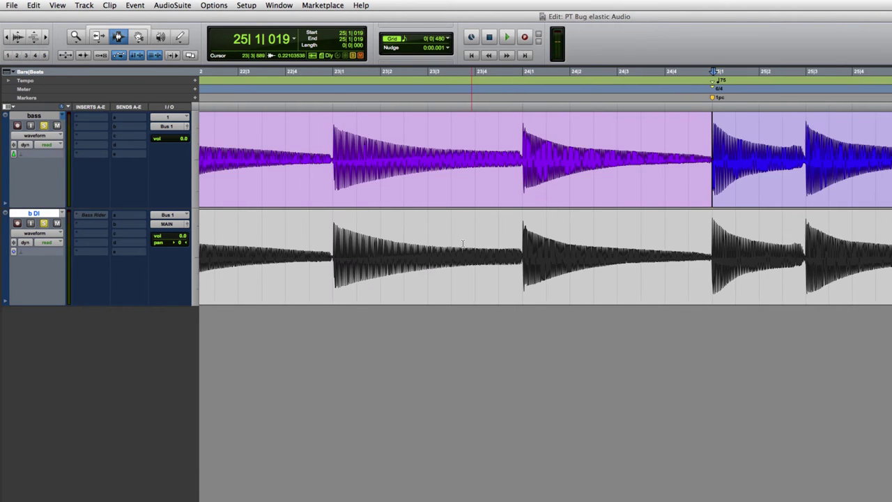
{"action": "key", "text": "super+bracketleft"}
{"action": "key", "text": "super+bracketleft"}
{"action": "key", "text": "super+bracketleft"}
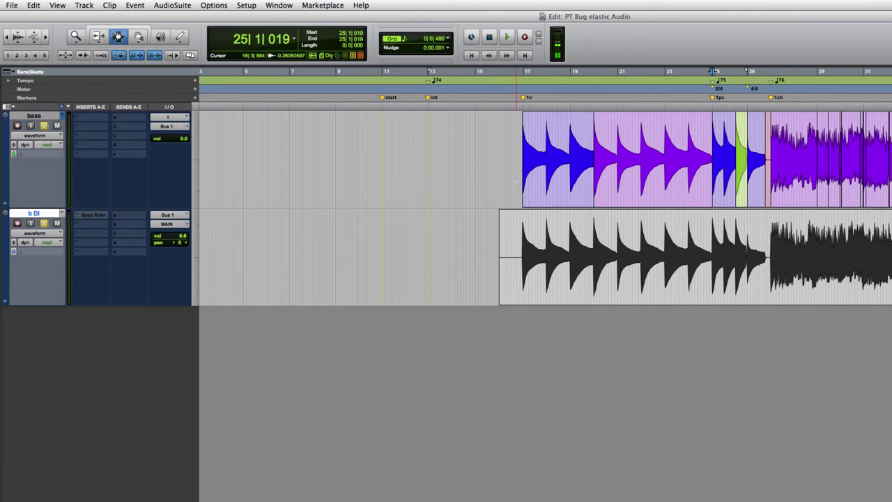
{"action": "left_click_drag", "start_coordinate": [508, 233], "coordinate": [583, 233]}
{"action": "left_click_drag", "start_coordinate": [555, 174], "coordinate": [549, 171]}
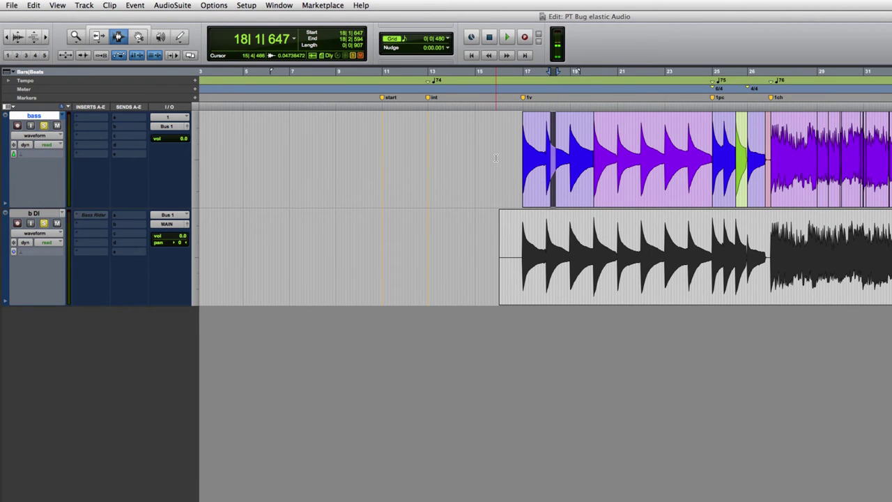
{"action": "left_click", "coordinate": [527, 154]}
{"action": "left_click", "coordinate": [544, 156]}
{"action": "key", "text": "super+bracketright"}
{"action": "key", "text": "super+bracketright"}
{"action": "key", "text": "super+bracketright"}
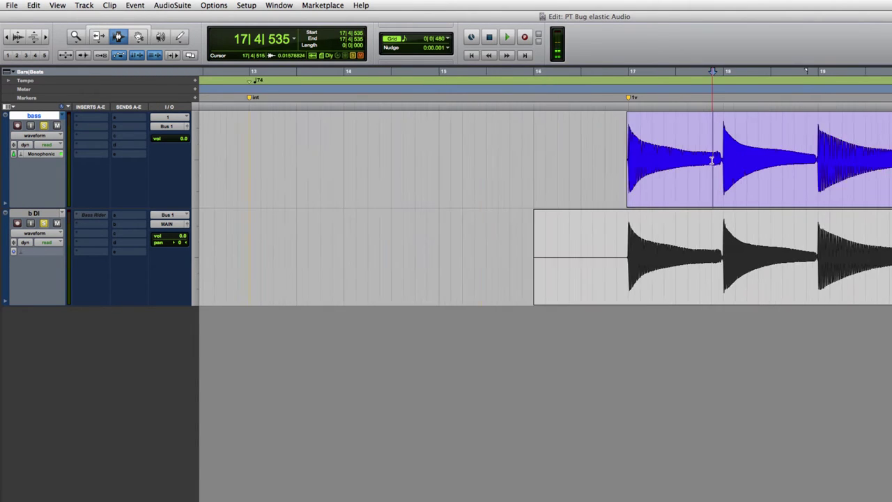
{"action": "left_click_drag", "start_coordinate": [548, 152], "coordinate": [760, 153]}
{"action": "left_click", "coordinate": [728, 149]}
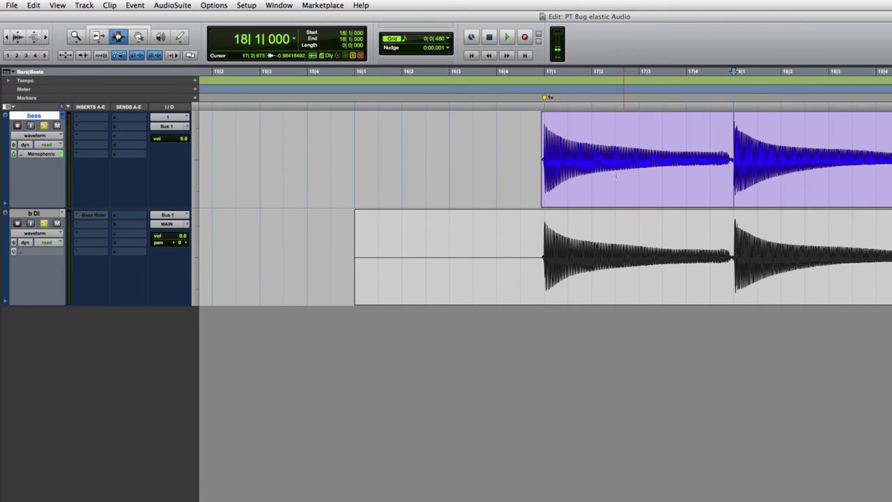
Step: Select from the grid position 17|1|000 across both tracks to compare the first bass and b DI attacks
{"action": "left_click", "coordinate": [544, 149]}
{"action": "key", "text": "super+bracketright"}
{"action": "key", "text": "super+bracketright"}
{"action": "key", "text": "super+bracketright"}
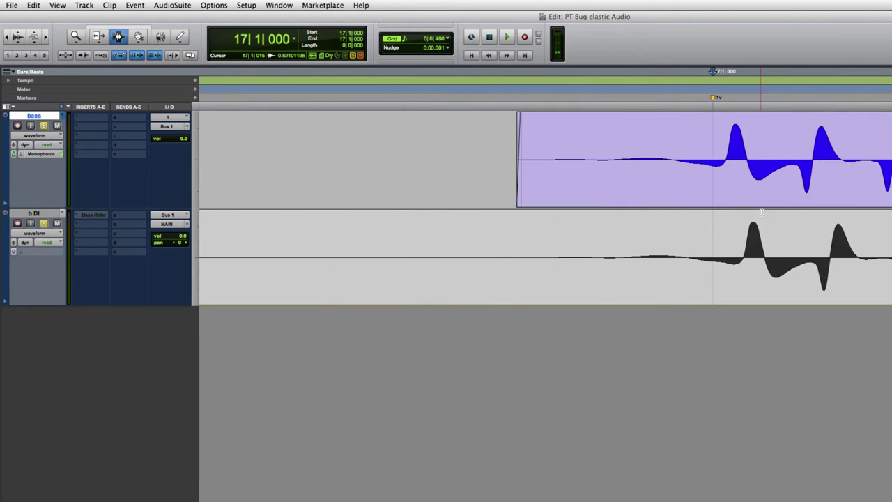
{"action": "left_click", "coordinate": [809, 266], "text": "shift"}
{"action": "left_click_drag", "start_coordinate": [713, 154], "coordinate": [772, 262]}
Step: Select from the bass attack to the b DI attack at 18|1|000 to check the timing offset between the tracks
{"action": "key", "text": "super+bracketleft"}
{"action": "key", "text": "super+bracketleft"}
{"action": "key", "text": "super+bracketleft"}
{"action": "key", "text": "super+bracketleft"}
{"action": "key", "text": "super+bracketleft"}
{"action": "key", "text": "super+bracketleft"}
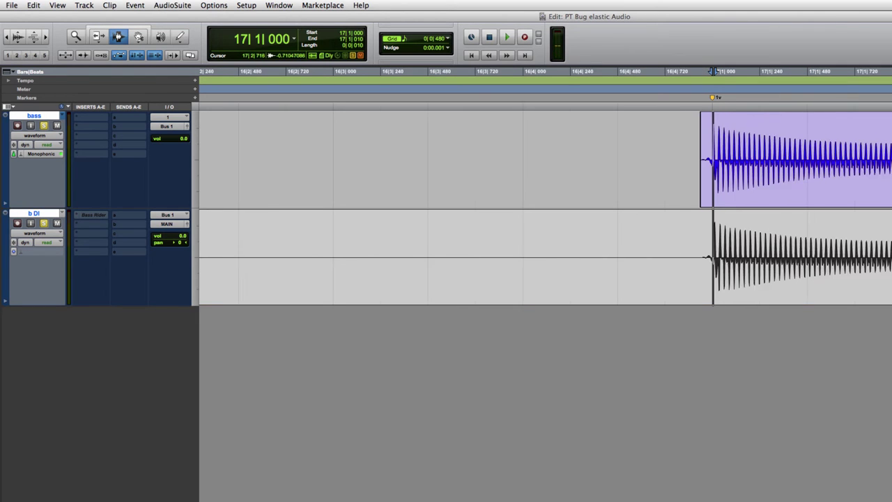
{"action": "key", "text": "t"}
{"action": "key", "text": "t"}
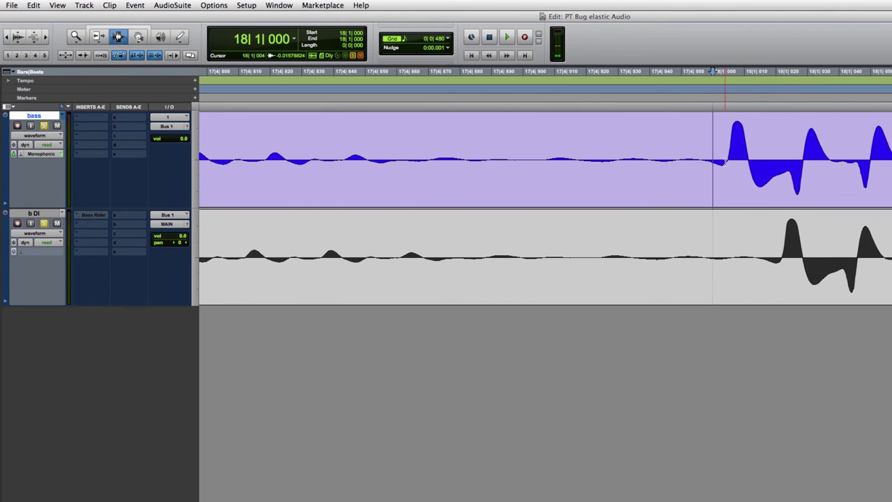
{"action": "left_click_drag", "start_coordinate": [727, 178], "coordinate": [785, 235]}
{"action": "left_click", "coordinate": [783, 235]}
Step: Compare the bass and b DI attacks at 19|1|000 by selecting between the two note starts
{"action": "key", "text": "r"}
{"action": "key", "text": "r"}
{"action": "key", "text": "r"}
{"action": "key", "text": "r"}
{"action": "key", "text": "r"}
{"action": "key", "text": "r"}
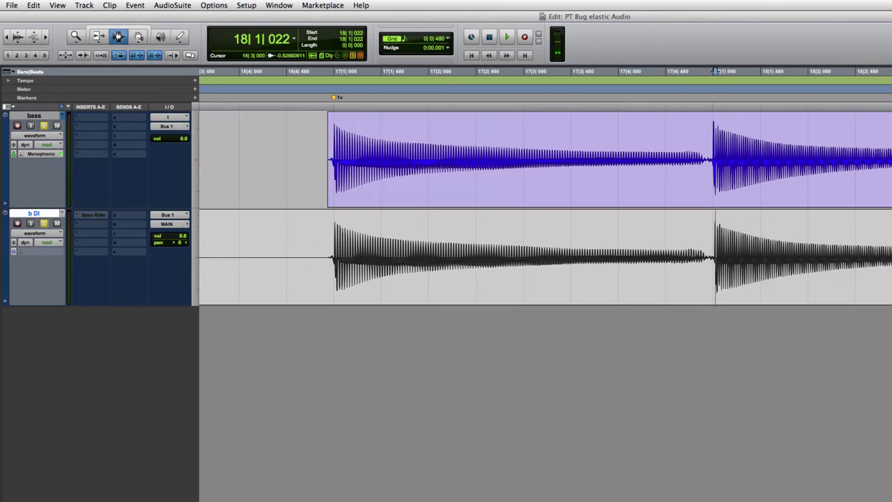
{"action": "left_click_drag", "start_coordinate": [889, 165], "coordinate": [891, 165]}
{"action": "key", "text": "t"}
{"action": "key", "text": "t"}
{"action": "key", "text": "super+bracketright"}
{"action": "key", "text": "super+bracketright"}
{"action": "key", "text": "super+bracketright"}
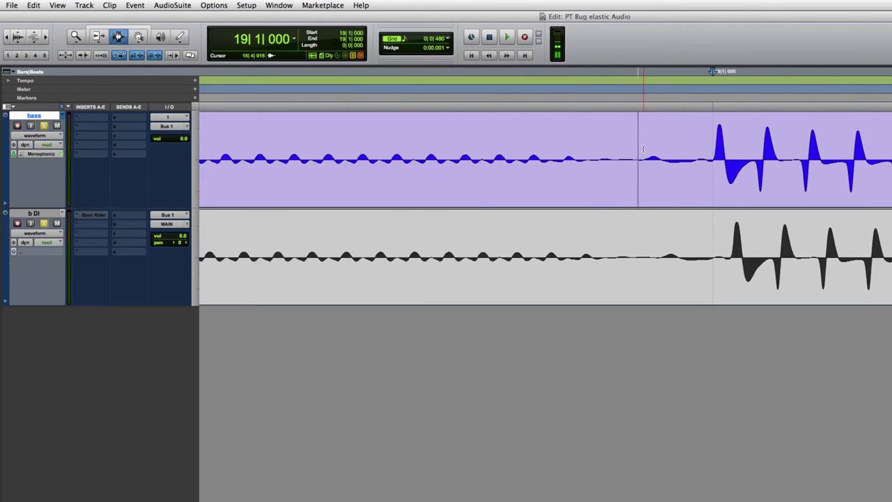
{"action": "left_click_drag", "start_coordinate": [708, 164], "coordinate": [774, 261]}
{"action": "left_click", "coordinate": [747, 262]}
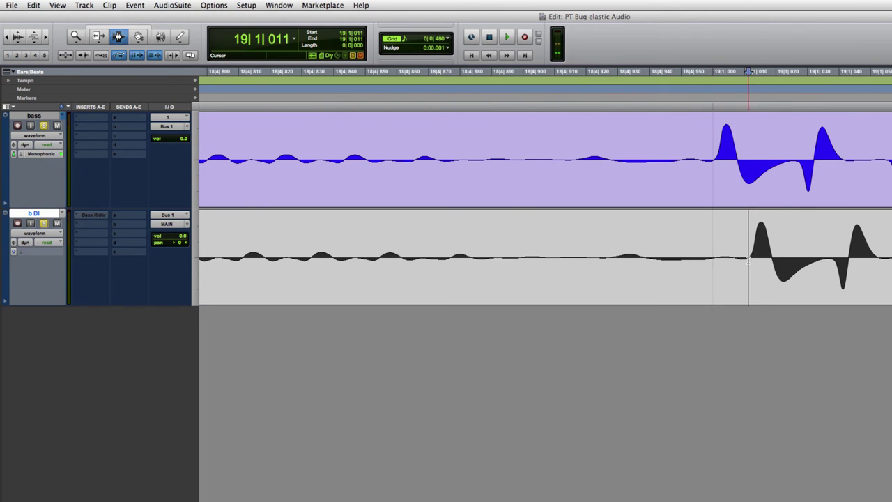
Step: Examine the 20|1|000 clip boundary and select the note attack across both tracks from 20|1|001 to 20|1|005
{"action": "key", "text": "r"}
{"action": "key", "text": "r"}
{"action": "key", "text": "r"}
{"action": "key", "text": "r"}
{"action": "key", "text": "r"}
{"action": "key", "text": "r"}
{"action": "key", "text": "p"}
{"action": "key", "text": "Tab"}
{"action": "key", "text": "t"}
{"action": "key", "text": "t"}
{"action": "key", "text": "t"}
{"action": "key", "text": "t"}
{"action": "key", "text": "t"}
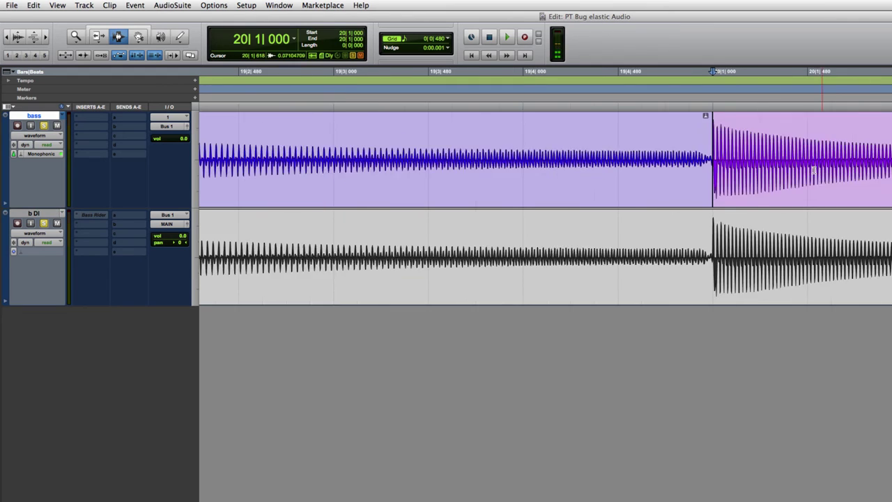
{"action": "left_click_drag", "start_coordinate": [712, 175], "coordinate": [763, 255]}
{"action": "key", "text": "t"}
{"action": "key", "text": "t"}
{"action": "key", "text": "t"}
{"action": "left_click", "coordinate": [754, 241], "text": "shift"}
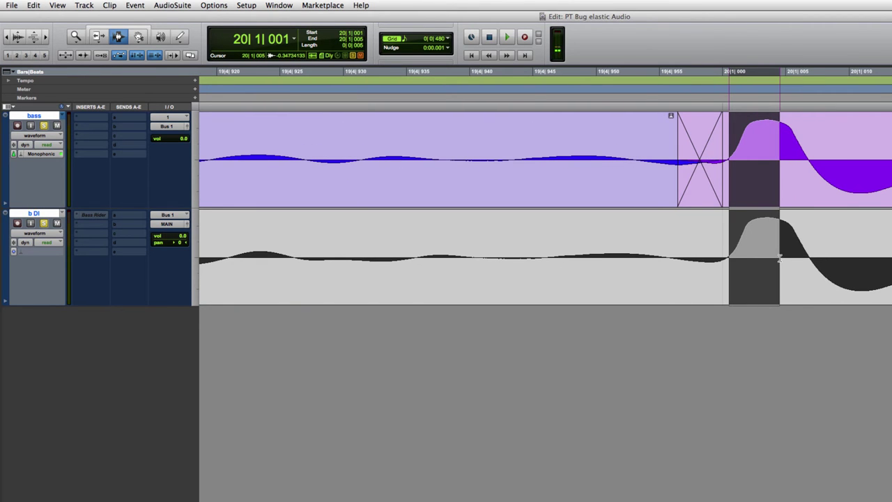
Step: Find the next note at 21|1|000 inside the bass clip and compare its attack with the b DI attack
{"action": "key", "text": "super+bracketleft"}
{"action": "key", "text": "super+bracketleft"}
{"action": "key", "text": "super+bracketleft"}
{"action": "key", "text": "super+bracketleft"}
{"action": "key", "text": "super+bracketleft"}
{"action": "key", "text": "super+bracketleft"}
{"action": "key", "text": "super+bracketleft"}
{"action": "key", "text": "super+bracketleft"}
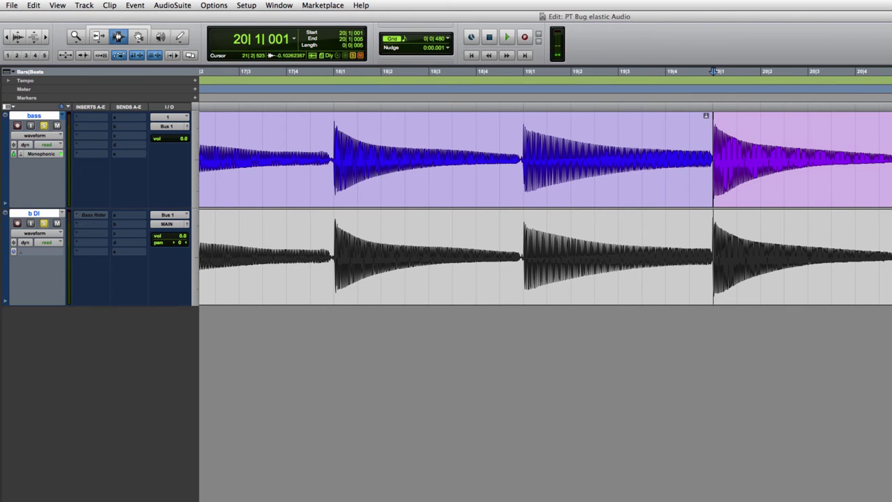
{"action": "key", "text": "super+bracketright"}
{"action": "key", "text": "super+bracketright"}
{"action": "key", "text": "super+bracketright"}
{"action": "key", "text": "super+bracketright"}
{"action": "key", "text": "super+bracketright"}
{"action": "key", "text": "super+bracketright"}
{"action": "key", "text": "super+bracketright"}
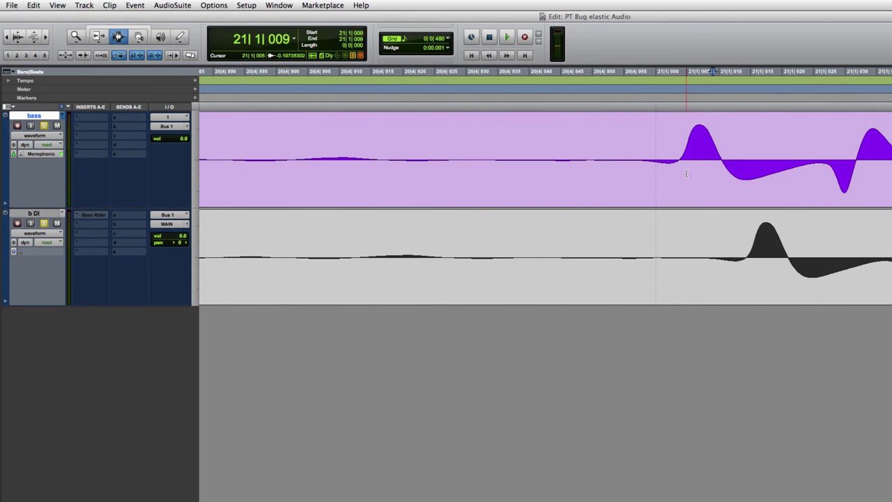
Step: Survey the full bass and b DI arrangement to locate a chorus passage for another timing comparison
{"action": "key", "text": "super+bracketleft"}
{"action": "key", "text": "super+bracketleft"}
{"action": "key", "text": "super+bracketleft"}
{"action": "key", "text": "super+bracketleft"}
{"action": "key", "text": "super+bracketleft"}
{"action": "key", "text": "super+bracketleft"}
{"action": "key", "text": "super+bracketleft"}
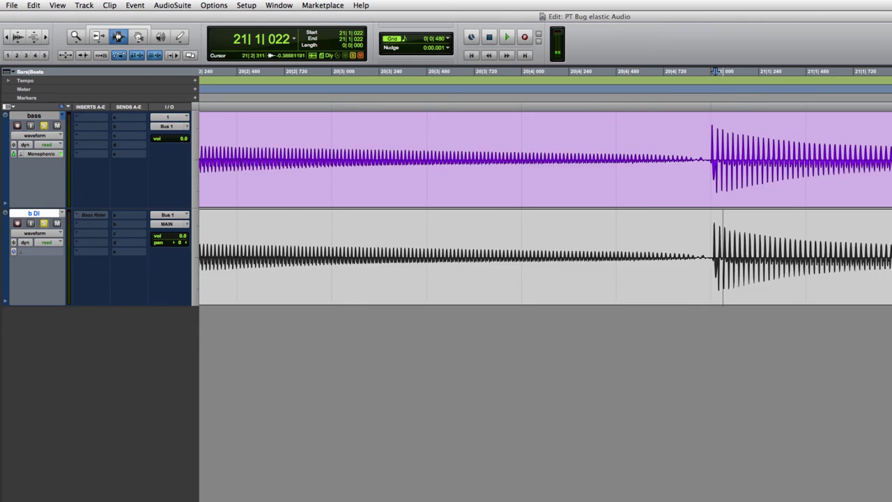
{"action": "key", "text": "super+bracketleft"}
{"action": "key", "text": "super+bracketleft"}
{"action": "key", "text": "super+bracketleft"}
{"action": "key", "text": "super+bracketleft"}
{"action": "key", "text": "super+bracketleft"}
{"action": "left_click", "coordinate": [335, 140]}
{"action": "key", "text": "super+bracketright"}
{"action": "key", "text": "super+bracketright"}
{"action": "key", "text": "super+bracketright"}
{"action": "key", "text": "super+bracketright"}
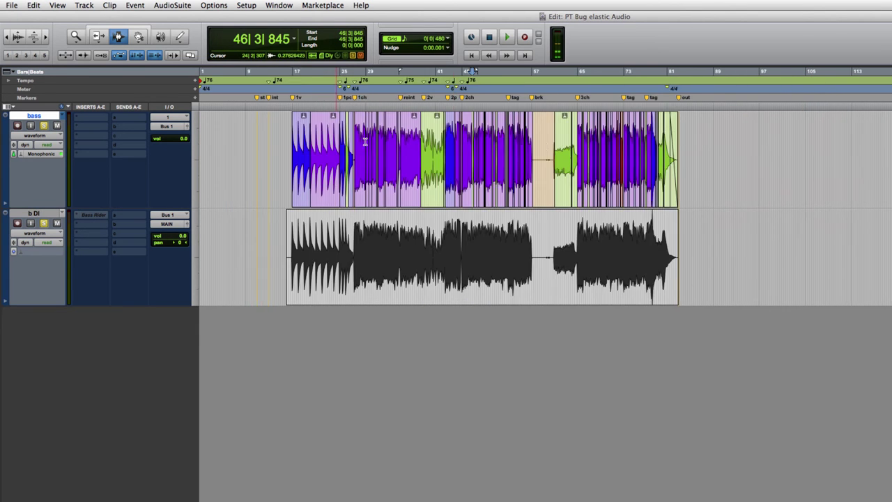
{"action": "key", "text": "super+bracketleft"}
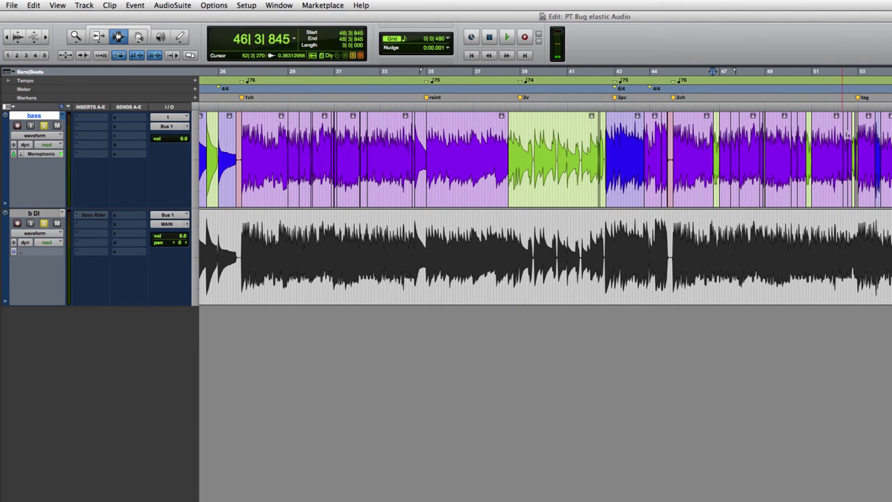
Step: Compare the note attacks inside the bass clip at bar 51, selecting both tracks from 51|3|481 to 51|4|257
{"action": "left_click", "coordinate": [849, 134]}
{"action": "left_click", "coordinate": [806, 138]}
{"action": "left_click", "coordinate": [827, 144]}
{"action": "key", "text": "super+bracketright"}
{"action": "key", "text": "super+bracketright"}
{"action": "key", "text": "super+bracketright"}
{"action": "key", "text": "super+bracketright"}
{"action": "key", "text": "super+bracketright"}
{"action": "key", "text": "super+bracketright"}
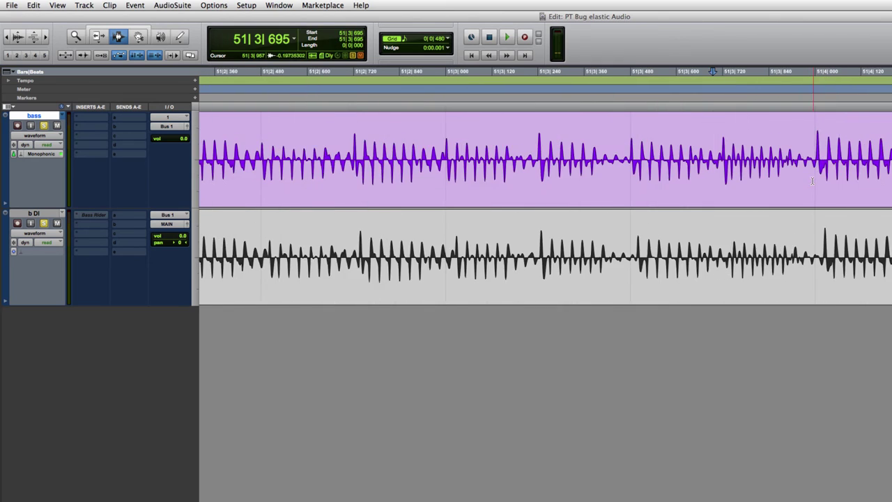
{"action": "key", "text": "super+bracketright"}
{"action": "left_click_drag", "start_coordinate": [549, 174], "coordinate": [891, 258]}
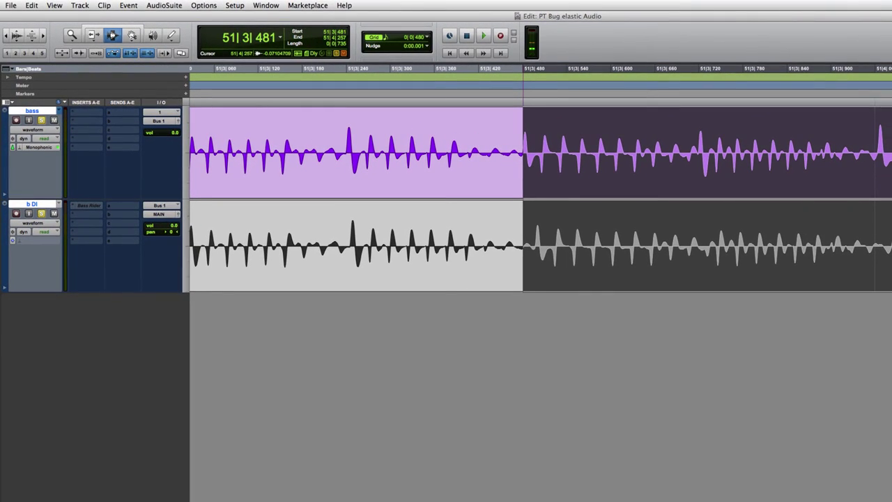
{"action": "left_click", "coordinate": [891, 255]}
Step: Select the b DI passage from 50|4|072 to 51|1|657 beneath the green bass clip, then clear the selection
{"action": "key", "text": "r"}
{"action": "key", "text": "r"}
{"action": "key", "text": "r"}
{"action": "key", "text": "r"}
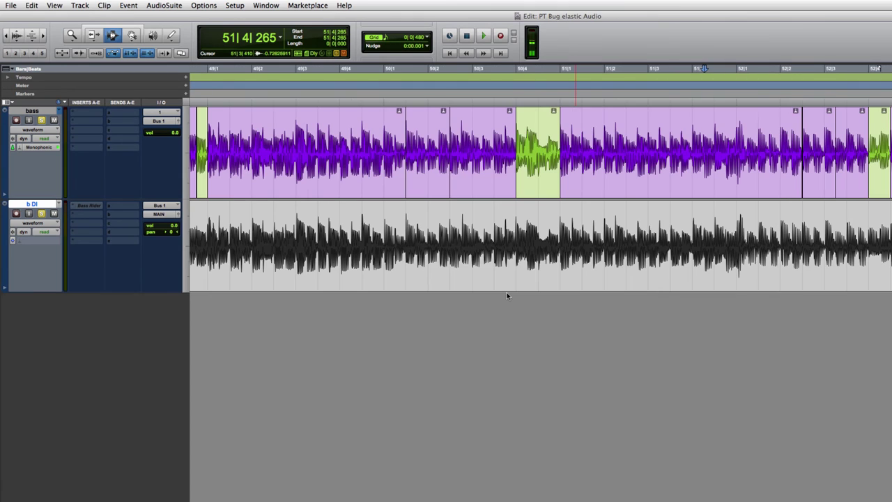
{"action": "left_click_drag", "start_coordinate": [515, 219], "coordinate": [589, 223]}
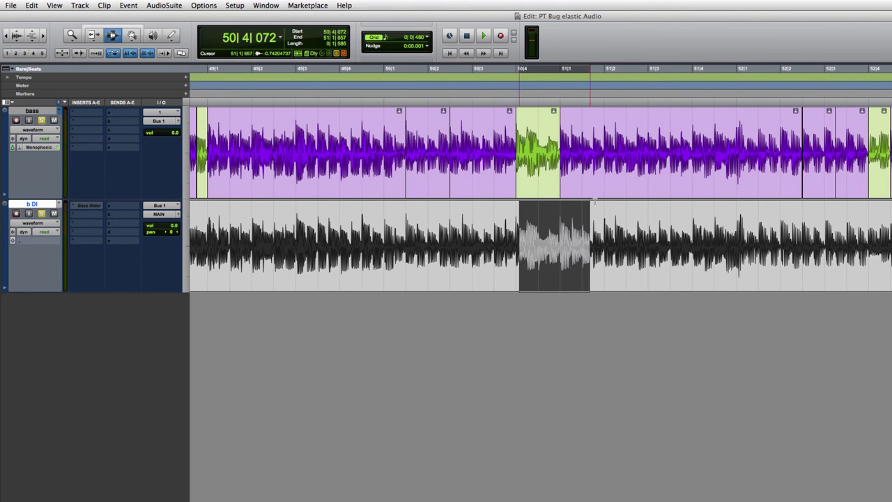
{"action": "left_click", "coordinate": [587, 227]}
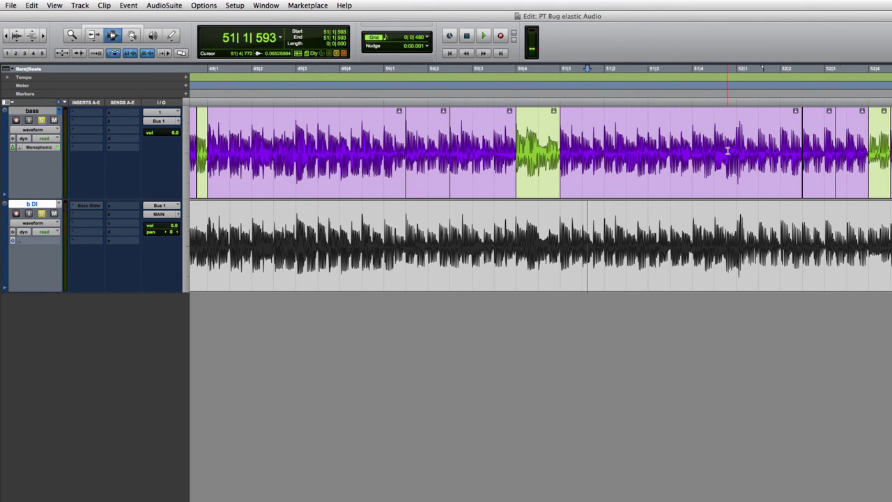
Step: Select the purple verse passage on the bass track from 20|1|469 to 25|1|902, then clear the selection
{"action": "key", "text": "r"}
{"action": "key", "text": "r"}
{"action": "key", "text": "r"}
{"action": "key", "text": "r"}
{"action": "left_click", "coordinate": [318, 147]}
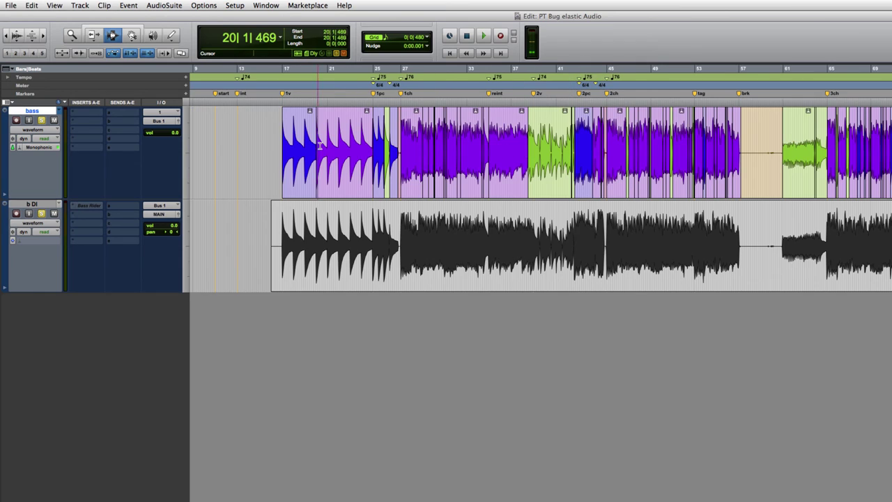
{"action": "left_click_drag", "start_coordinate": [319, 144], "coordinate": [375, 141]}
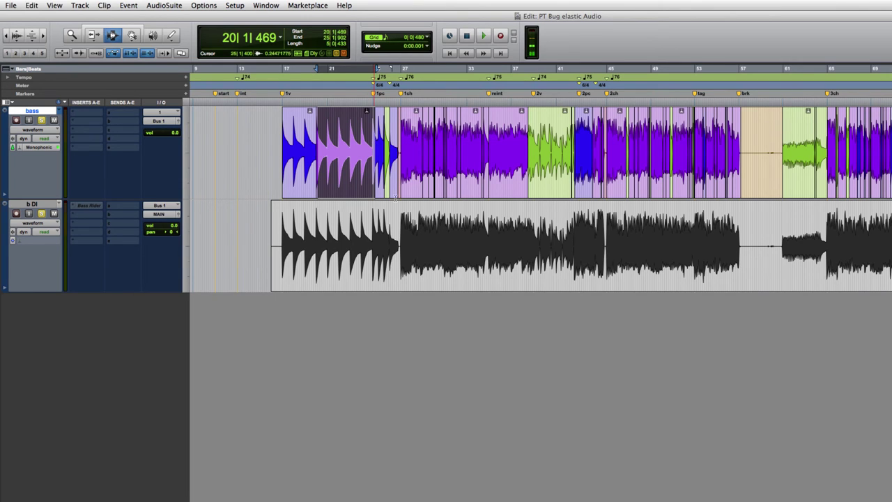
{"action": "left_click", "coordinate": [456, 199]}
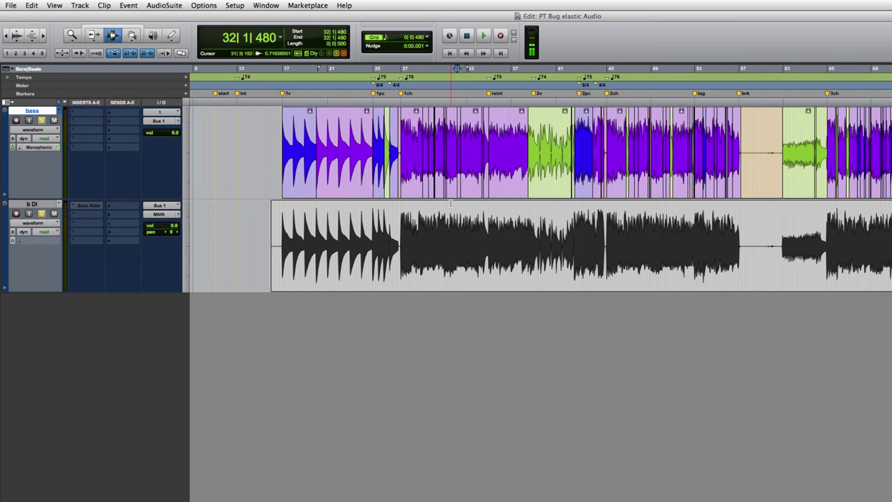
Step: Examine the short bass clips around 31|1|000 against the b DI waveform and place the cursor at 31|3|480
{"action": "left_click", "coordinate": [450, 161]}
{"action": "key", "text": "t"}
{"action": "key", "text": "t"}
{"action": "key", "text": "t"}
{"action": "key", "text": "t"}
{"action": "key", "text": "t"}
{"action": "key", "text": "t"}
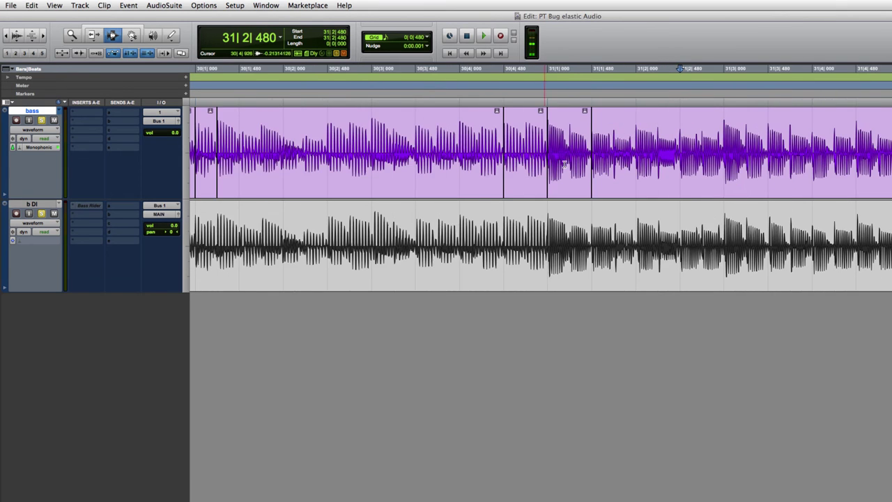
{"action": "left_click_drag", "start_coordinate": [601, 159], "coordinate": [889, 178]}
{"action": "left_click", "coordinate": [885, 178]}
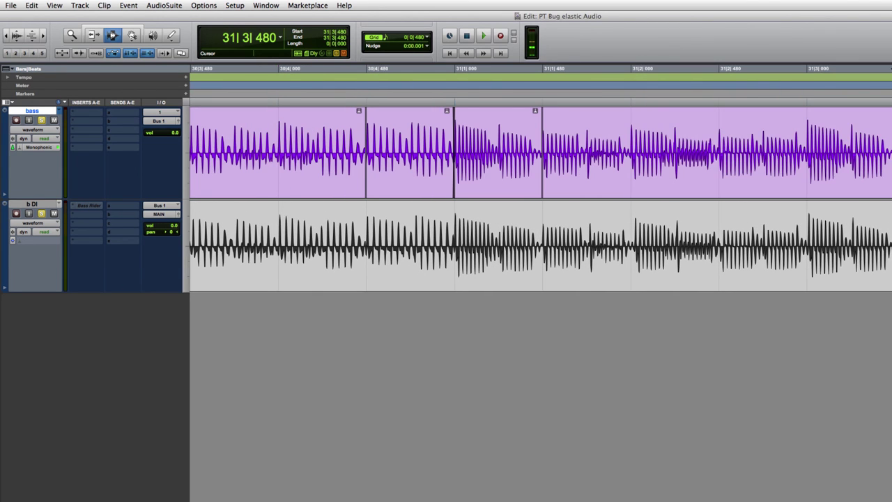
Step: Return to the verse and examine the bass and b DI notes from bar 17 to bar 29
{"action": "key", "text": "r"}
{"action": "key", "text": "r"}
{"action": "key", "text": "r"}
{"action": "key", "text": "r"}
{"action": "key", "text": "r"}
{"action": "key", "text": "r"}
{"action": "left_click", "coordinate": [460, 159]}
{"action": "key", "text": "t"}
{"action": "key", "text": "t"}
{"action": "key", "text": "t"}
{"action": "key", "text": "t"}
{"action": "key", "text": "t"}
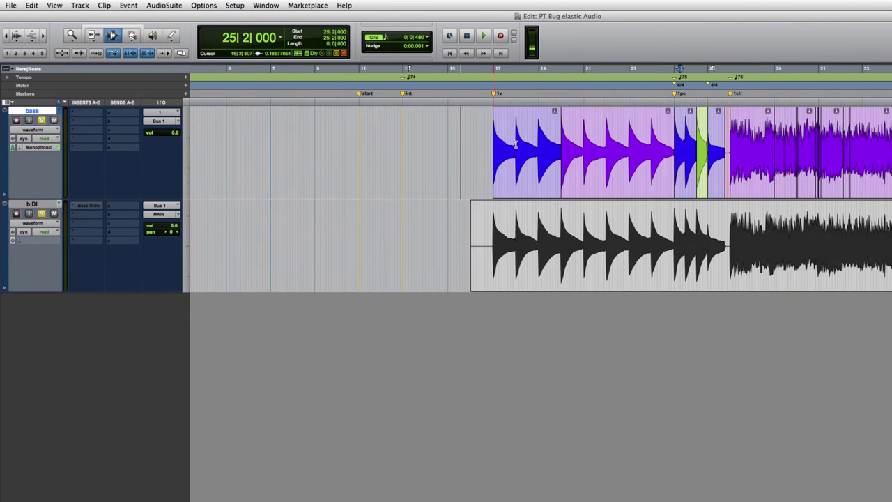
{"action": "key", "text": "r"}
{"action": "key", "text": "r"}
{"action": "key", "text": "r"}
{"action": "left_click_drag", "start_coordinate": [601, 149], "coordinate": [889, 149]}
{"action": "left_click", "coordinate": [890, 149]}
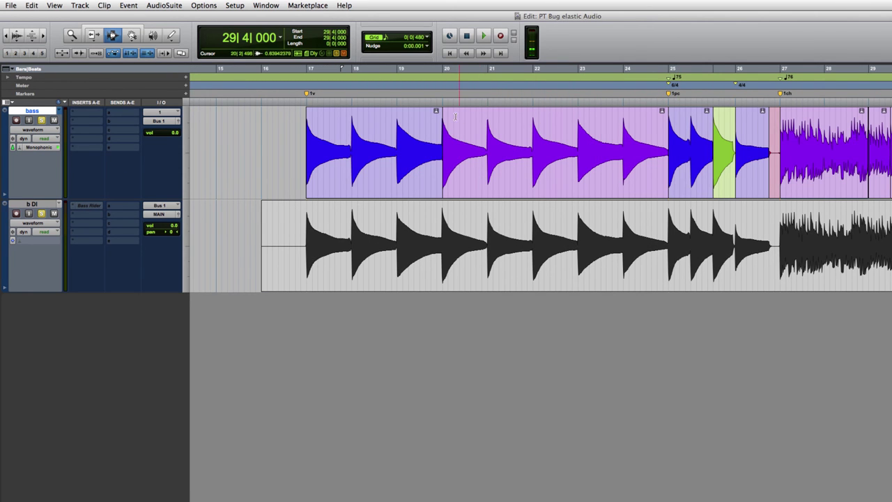
Step: Select the bass notes from 21|1|000 to 23|1|000 inside the purple clip, then place the cursor at 23|1|480 on b DI
{"action": "left_click_drag", "start_coordinate": [488, 124], "coordinate": [578, 139]}
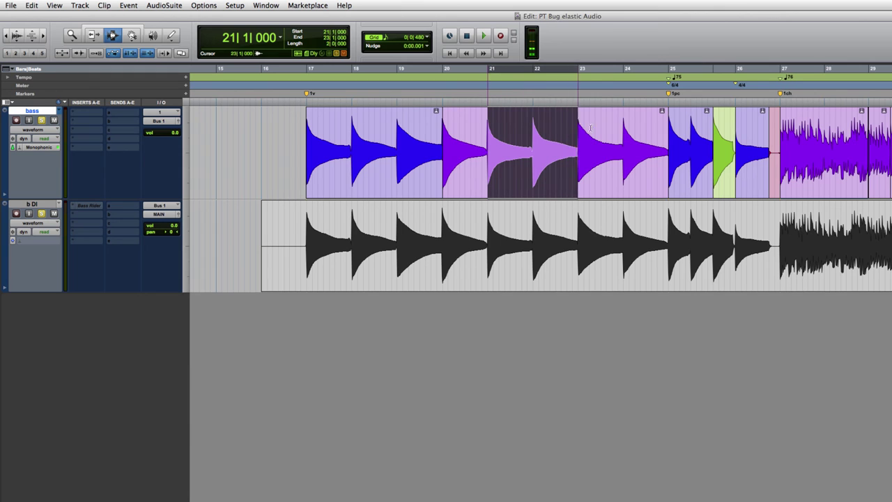
{"action": "left_click", "coordinate": [578, 153]}
{"action": "left_click", "coordinate": [584, 222]}
Step: Place the cursor at 23|1|000 on the bass track and compare its attack with the b DI attack
{"action": "key", "text": "super+bracketright"}
{"action": "key", "text": "super+bracketright"}
{"action": "key", "text": "super+bracketright"}
{"action": "key", "text": "super+bracketright"}
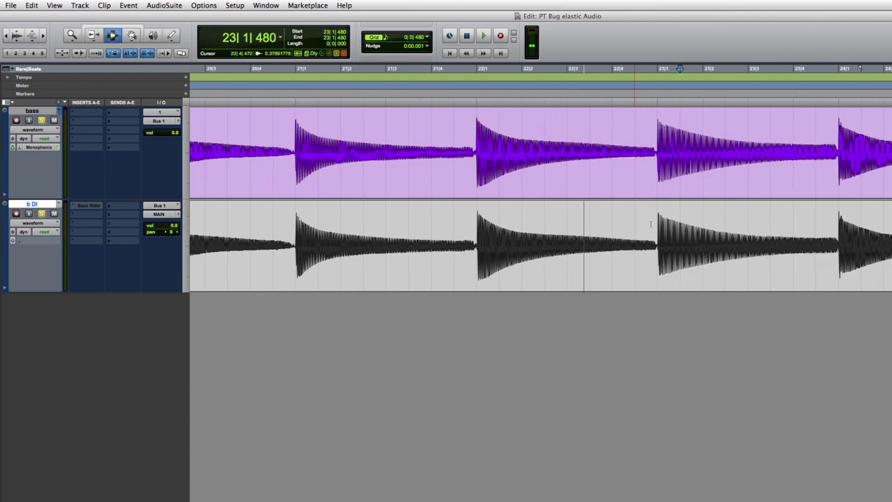
{"action": "left_click", "coordinate": [327, 142]}
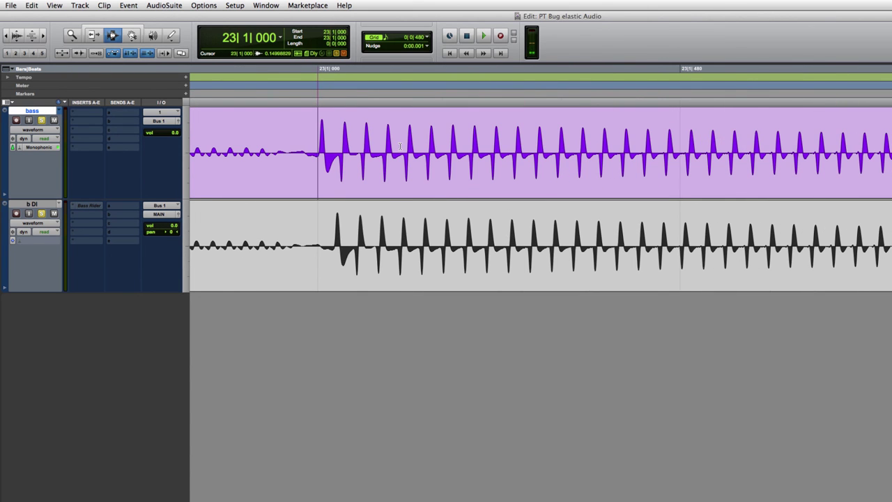
Step: Compare the bass and b DI notes at 22|1|000 and 23|1|000, then place the cursor at 24|1|000
{"action": "key", "text": "super+bracketleft"}
{"action": "key", "text": "super+bracketleft"}
{"action": "key", "text": "super+bracketleft"}
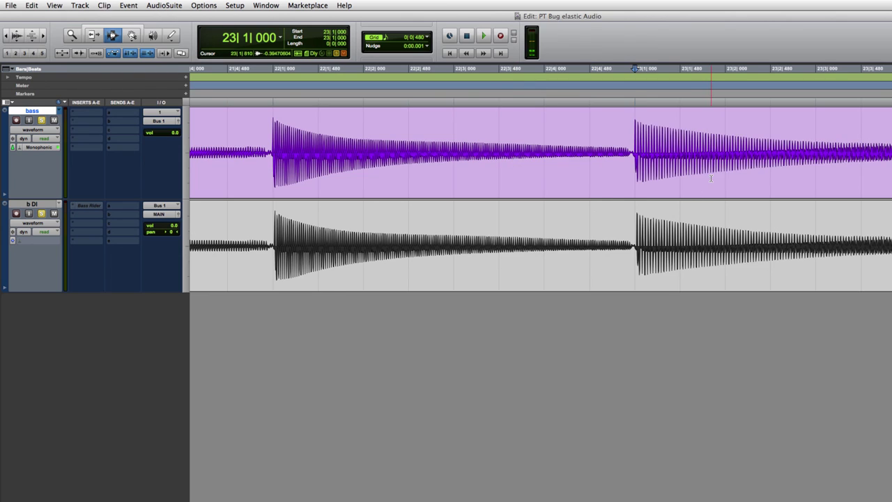
{"action": "left_click_drag", "start_coordinate": [636, 152], "coordinate": [891, 153]}
{"action": "left_click", "coordinate": [891, 153]}
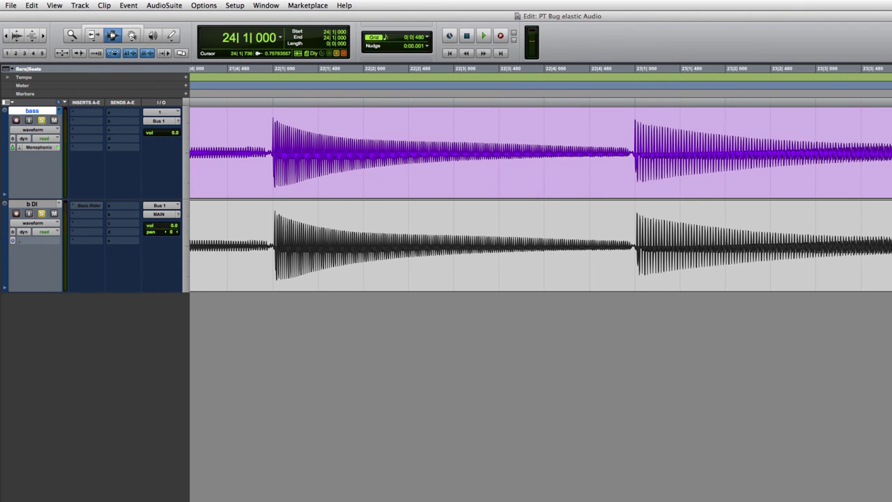